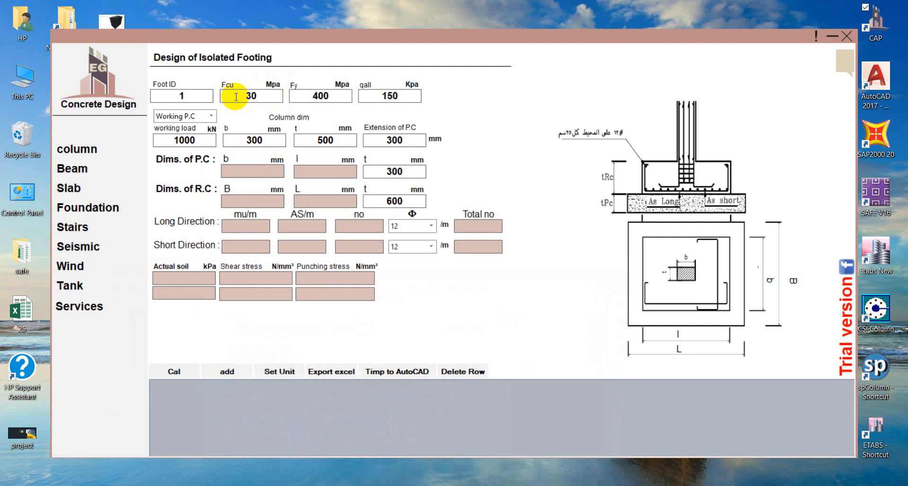
# Step: Read the footing example's given data in the Shallow Foundations PDF and set the allowable bearing capacity qall to 120 kPa
pyautogui.moveTo(341, 96); pyautogui.dragTo(284, 96)
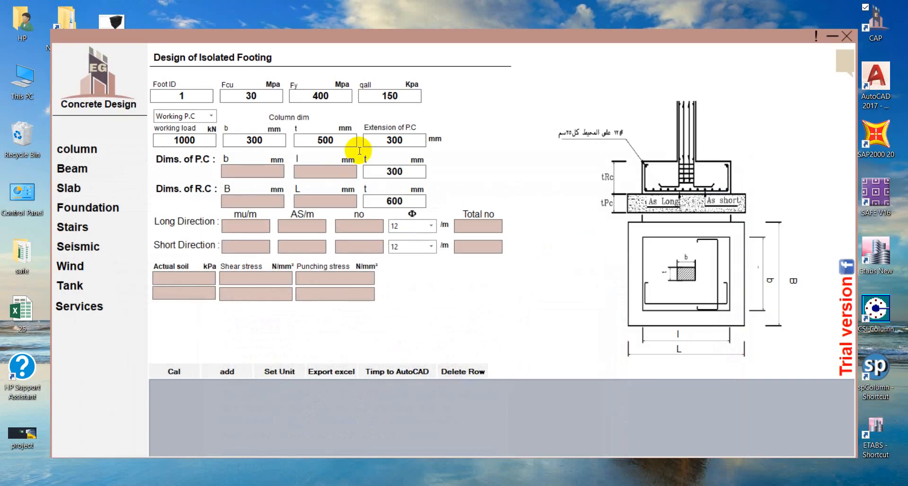
pyautogui.moveTo(402, 94); pyautogui.dragTo(366, 96)
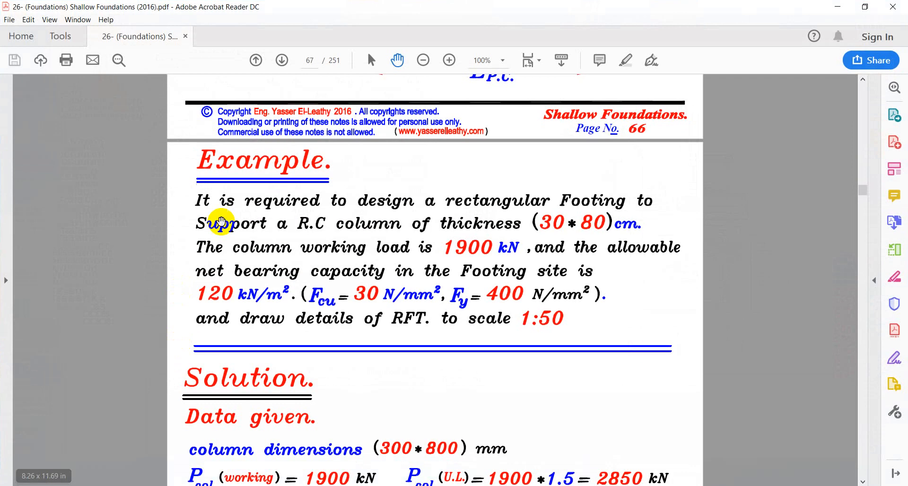
pyautogui.scroll(-3, 221, 222)
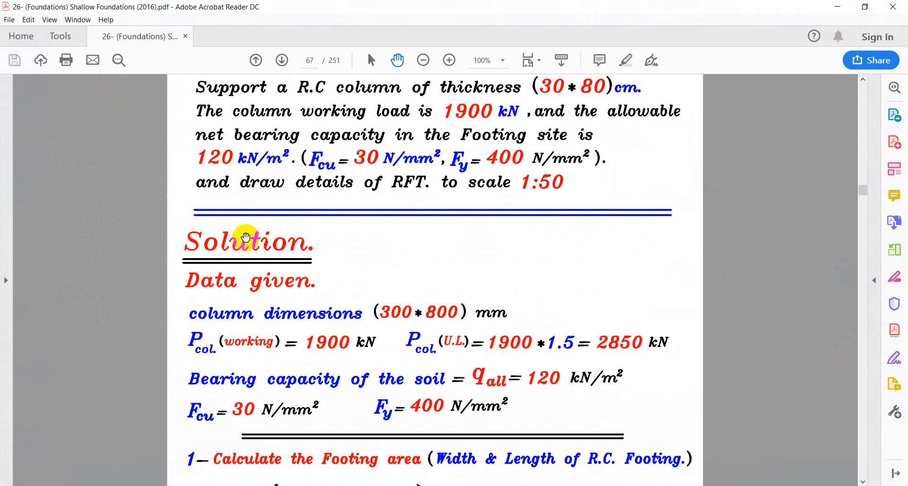
pyautogui.scroll(-5, 245, 238)
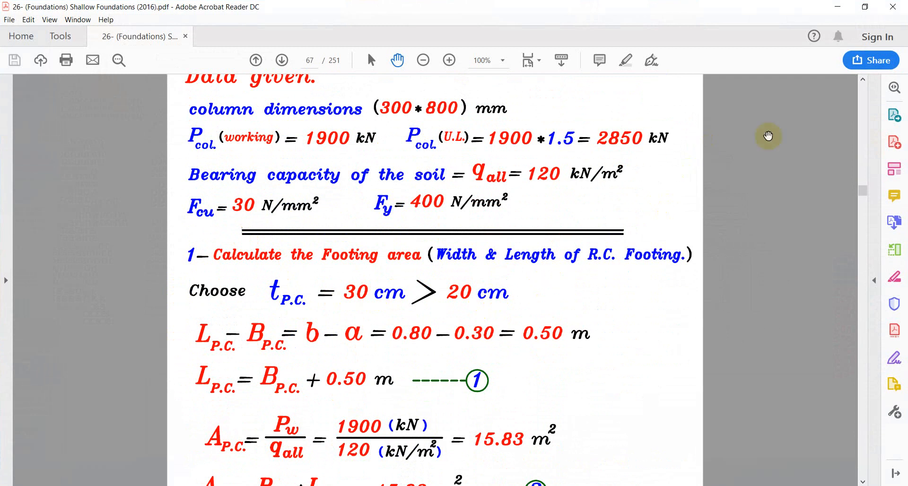
pyautogui.click(845, 13)
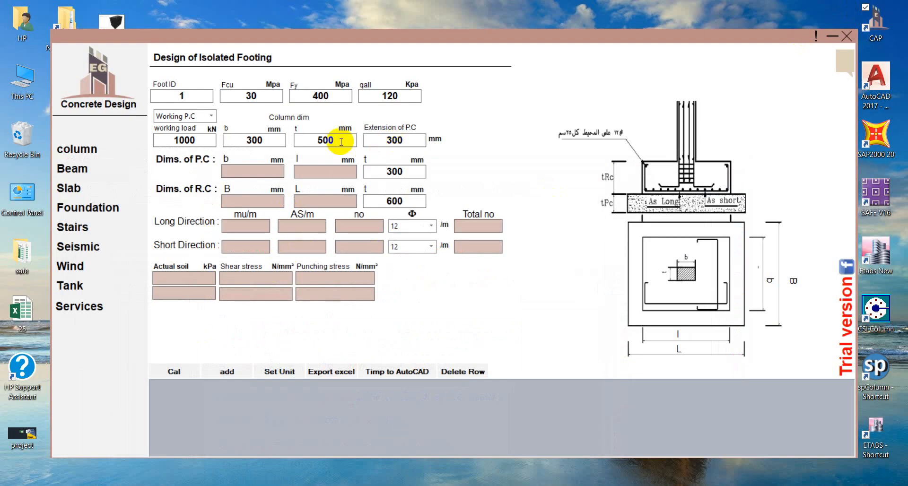
# Step: Set the column dimension t to 800 mm
pyautogui.doubleClick(269, 144)
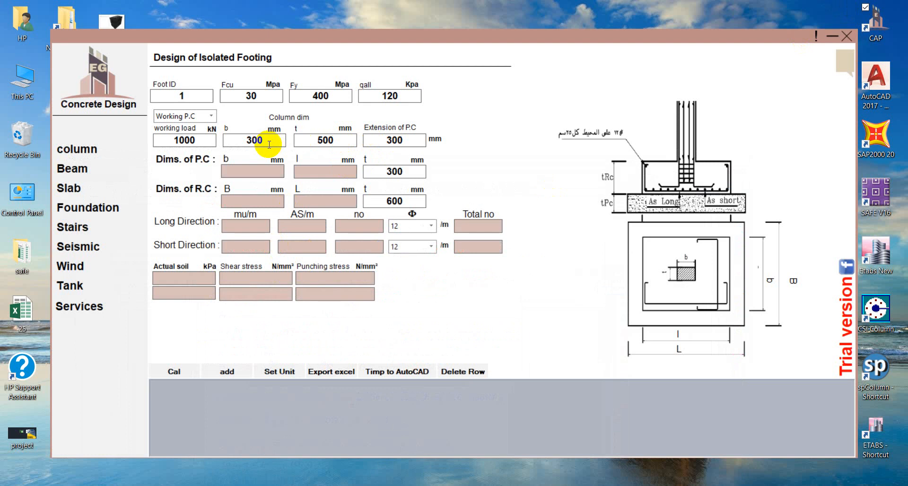
pyautogui.moveTo(354, 139); pyautogui.dragTo(300, 117)
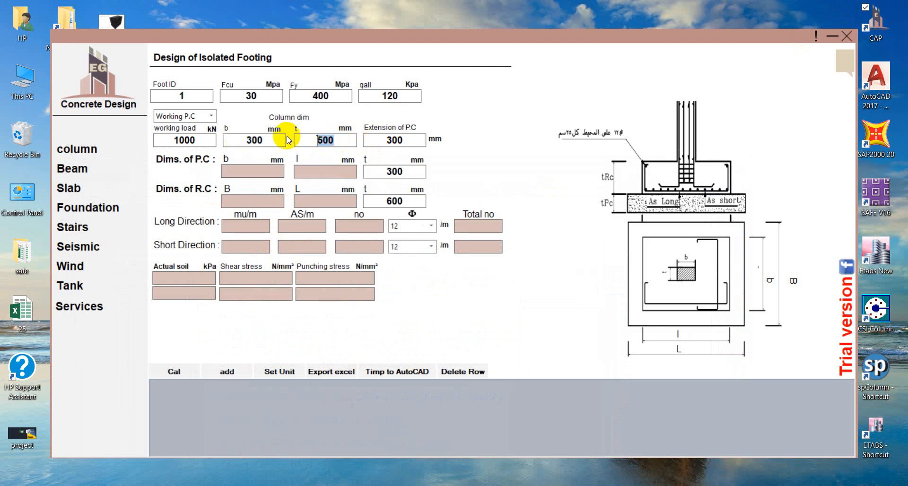
pyautogui.write('8')
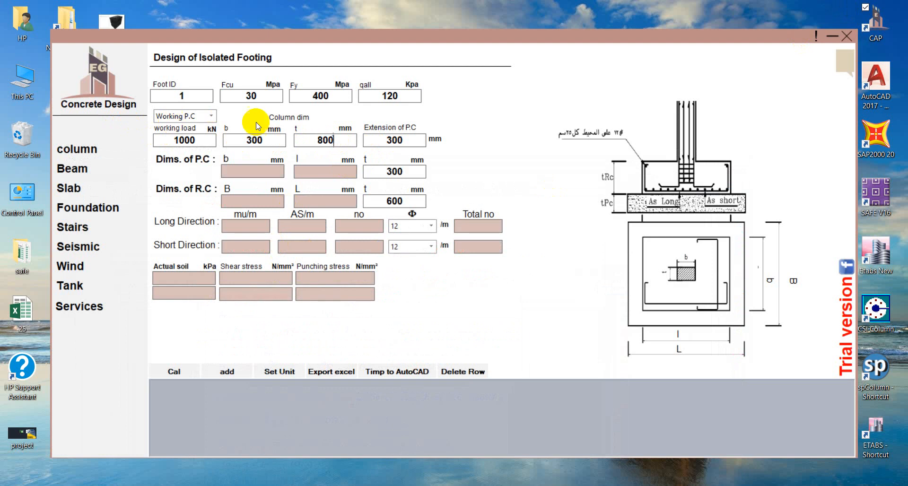
# Step: Set the R.C. footing thickness to 550 mm
pyautogui.doubleClick(404, 144)
pyautogui.moveTo(404, 145); pyautogui.dragTo(363, 145)
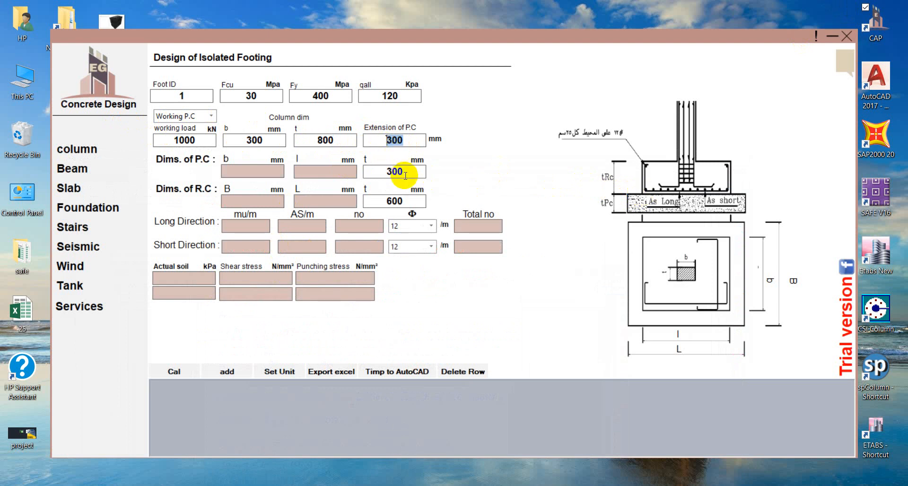
pyautogui.moveTo(419, 199); pyautogui.dragTo(352, 201)
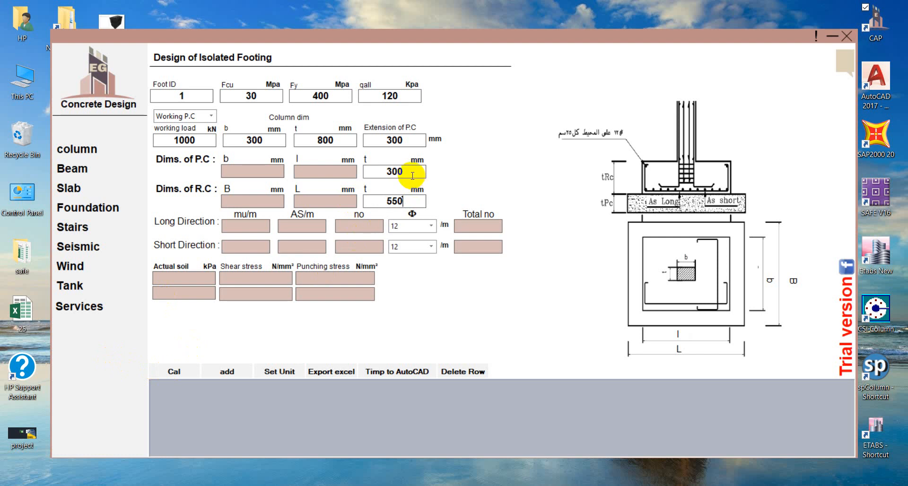
pyautogui.moveTo(409, 201); pyautogui.dragTo(364, 199)
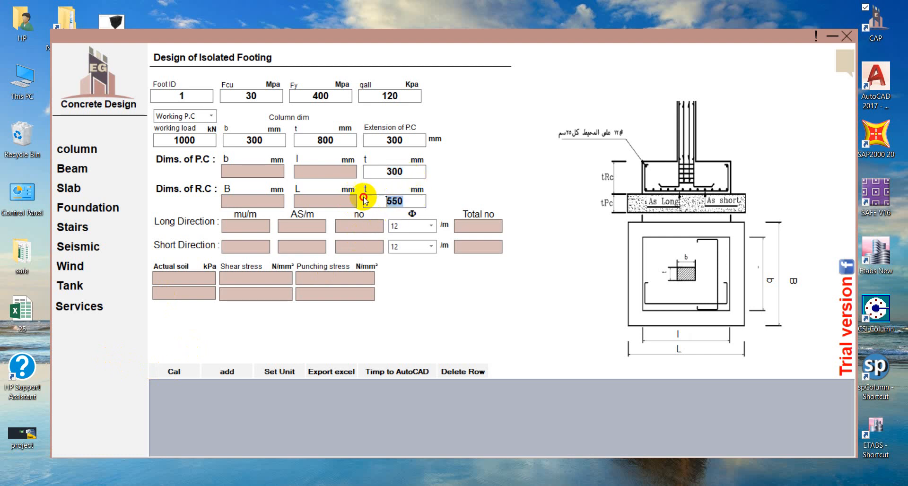
pyautogui.moveTo(408, 171); pyautogui.dragTo(368, 177)
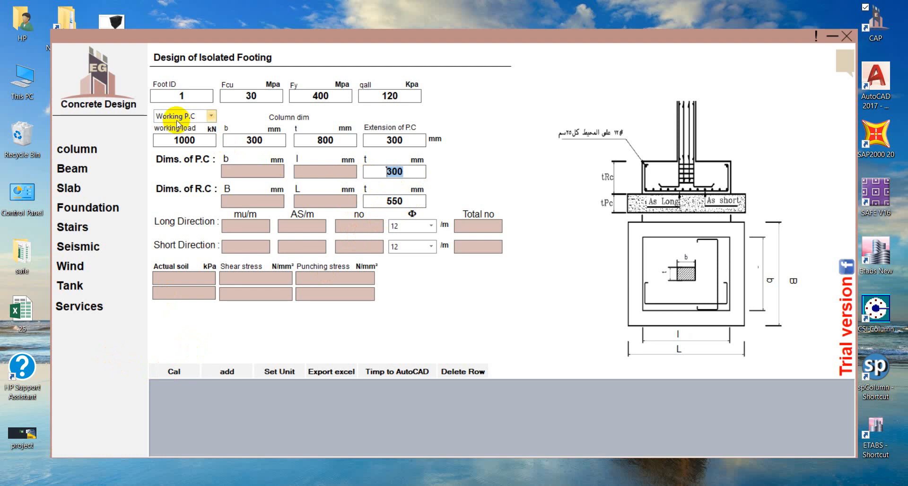
# Step: Choose Working P.C as the plain concrete option and calculate the isolated footing
pyautogui.click(212, 116)
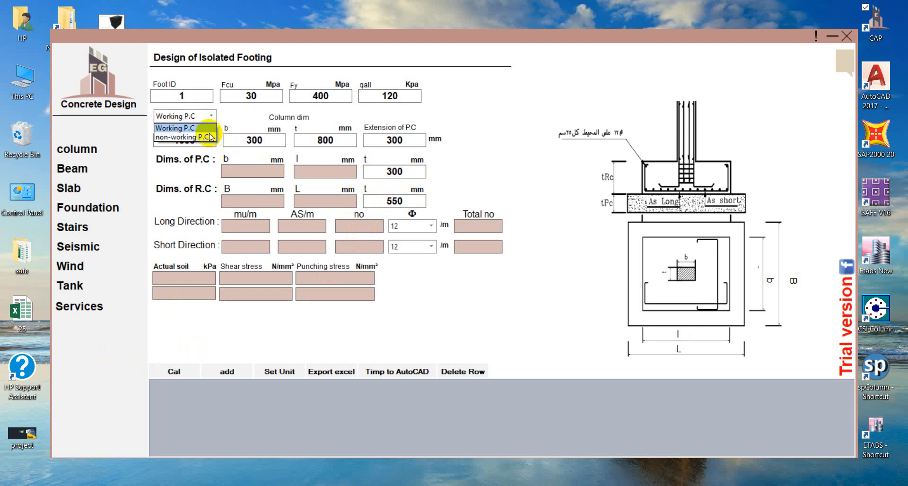
pyautogui.click(204, 128)
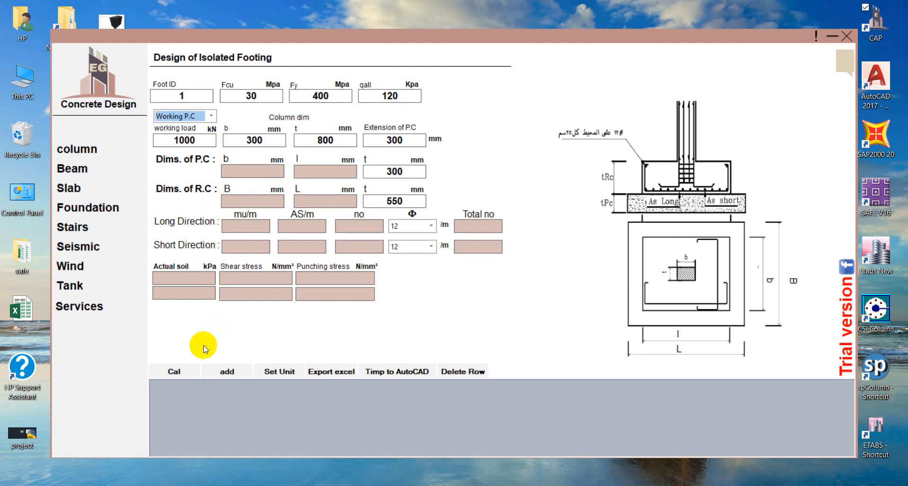
pyautogui.click(174, 372)
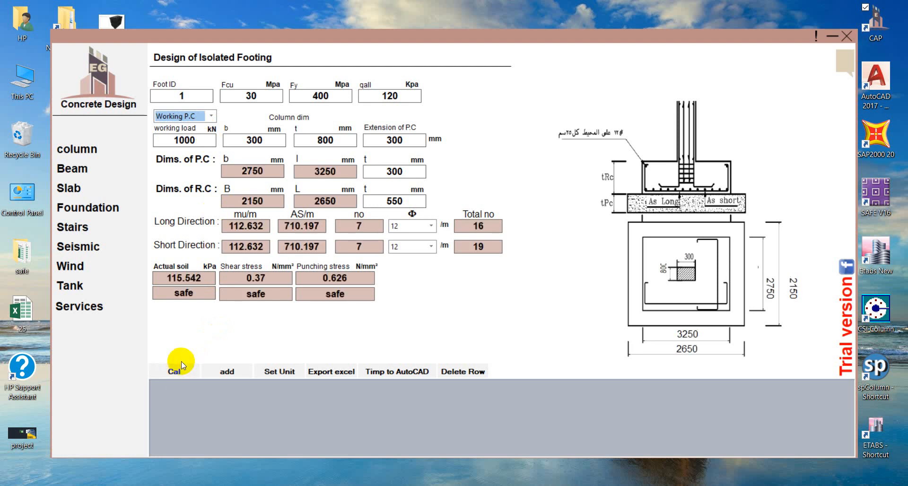
# Step: Look up the column's working load in the PDF example, set it to 1900 kN and recalculate the footing
pyautogui.moveTo(205, 140); pyautogui.dragTo(166, 138)
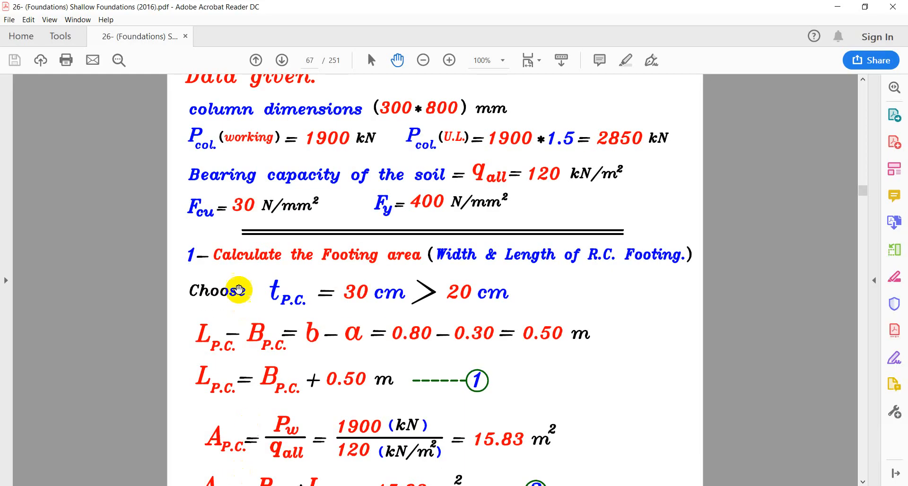
pyautogui.scroll(3, 239, 289)
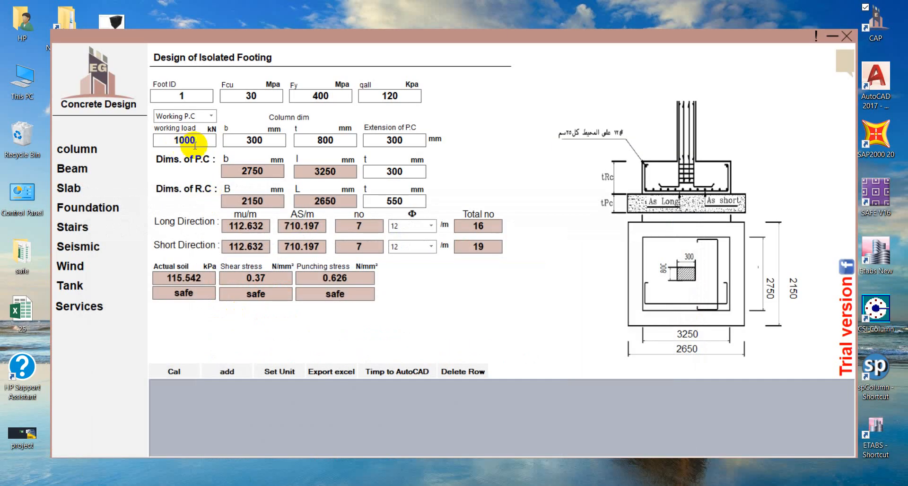
pyautogui.write('19')
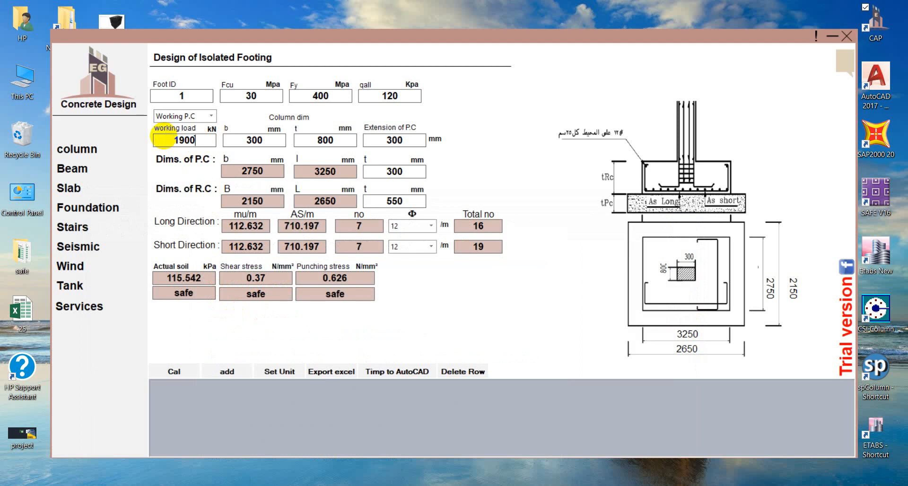
pyautogui.write('00')
pyautogui.click(174, 371)
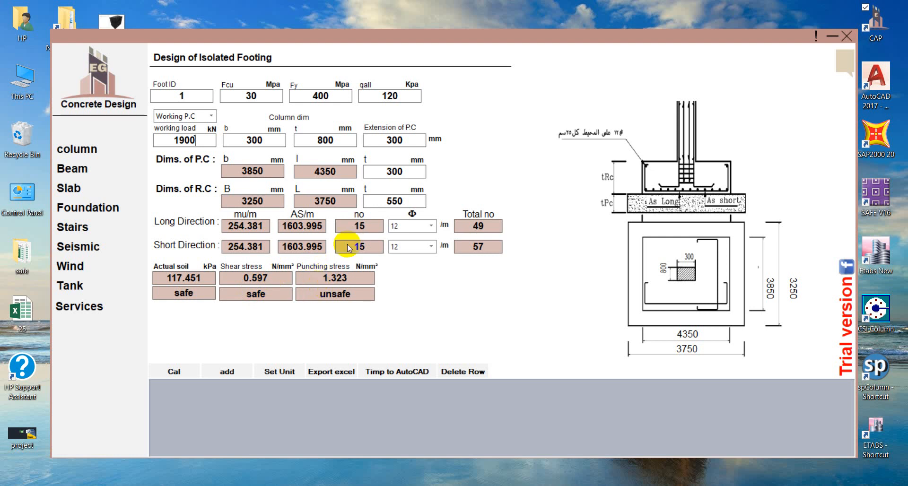
# Step: Examine the PDF example's footing area, shear and punching shear checks, up to the R.C. thickness it adopts after the punching check
pyautogui.moveTo(402, 201); pyautogui.dragTo(355, 202)
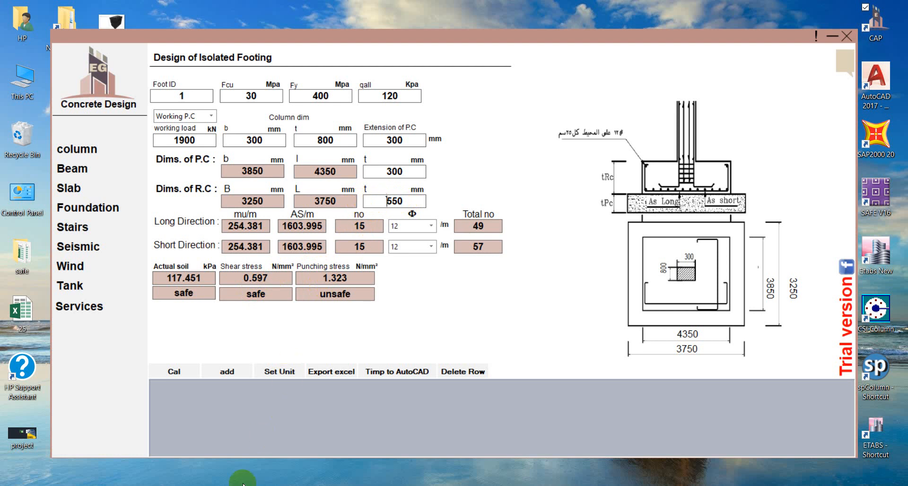
pyautogui.click(240, 485)
pyautogui.scroll(-20, 373, 210)
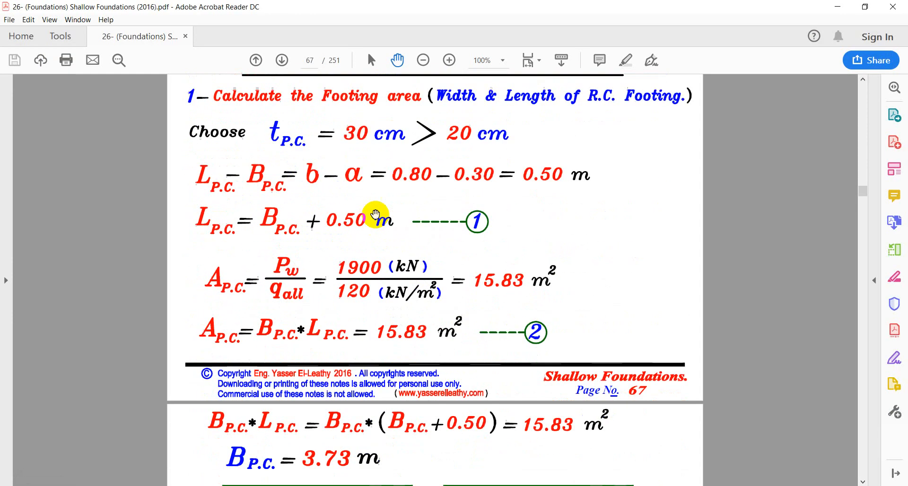
pyautogui.scroll(-20, 375, 215)
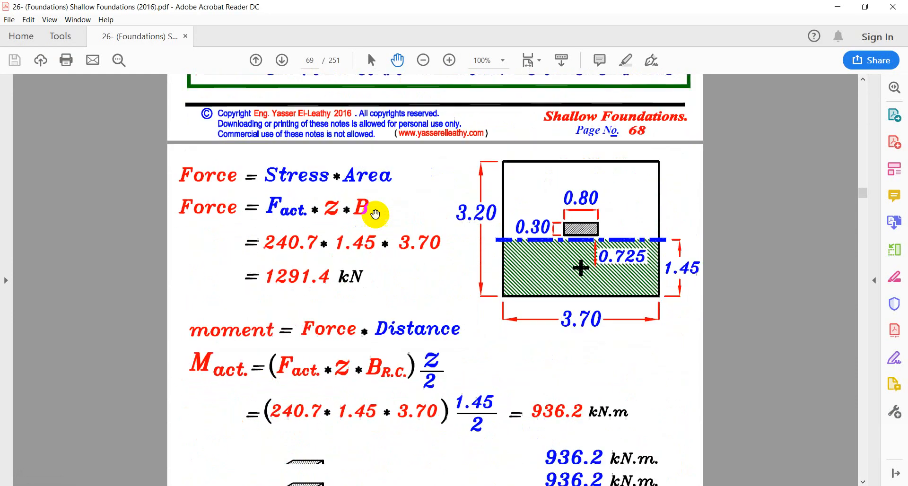
pyautogui.scroll(-10, 375, 213)
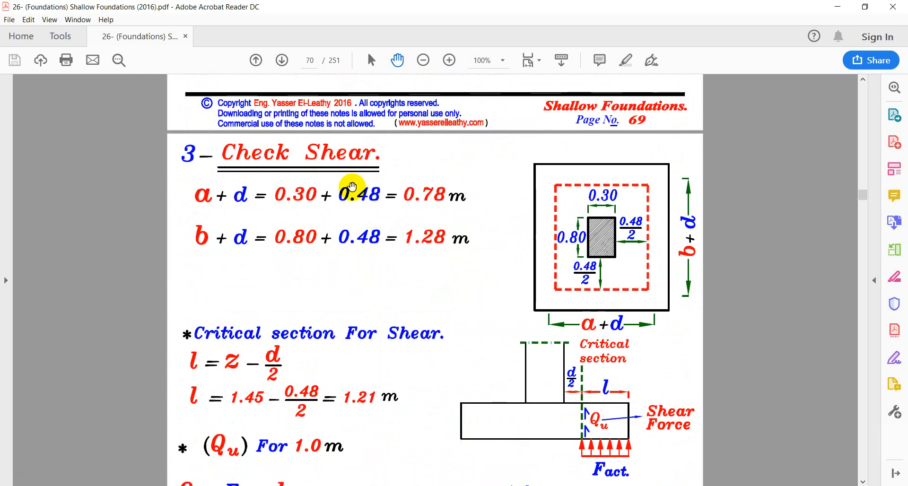
pyautogui.scroll(-8, 357, 194)
pyautogui.scroll(-3, 356, 194)
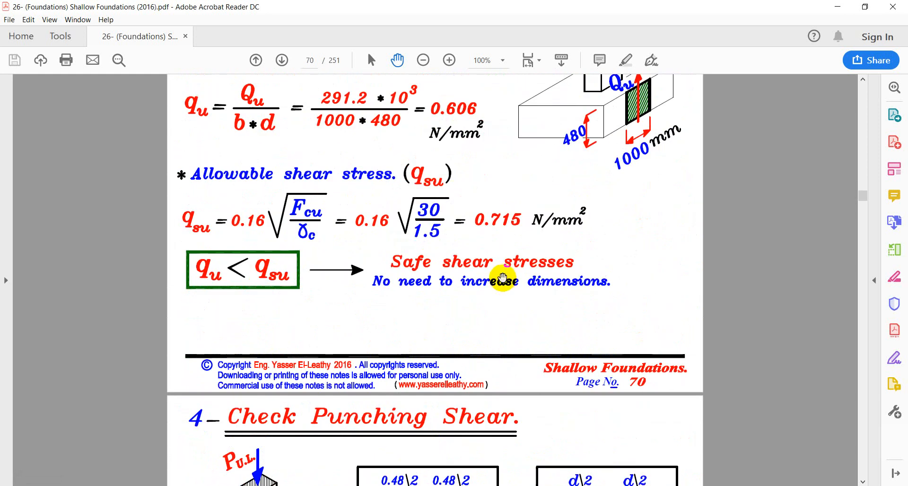
pyautogui.scroll(-15, 477, 265)
pyautogui.scroll(5, 478, 267)
pyautogui.scroll(-15, 478, 266)
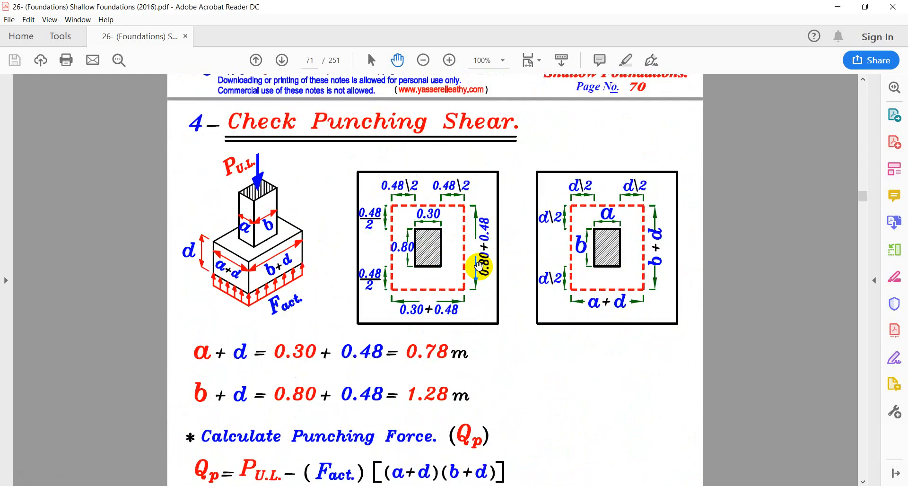
pyautogui.scroll(-15, 478, 266)
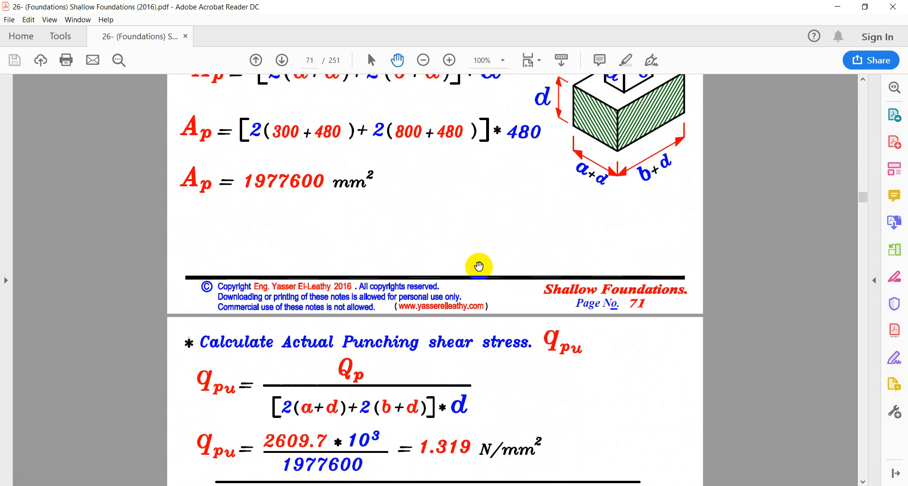
pyautogui.scroll(-15, 479, 266)
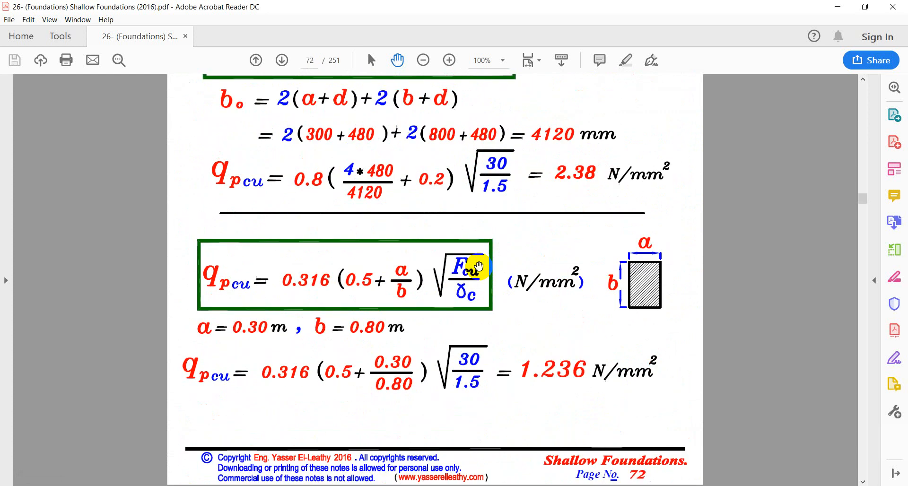
pyautogui.scroll(-10, 479, 266)
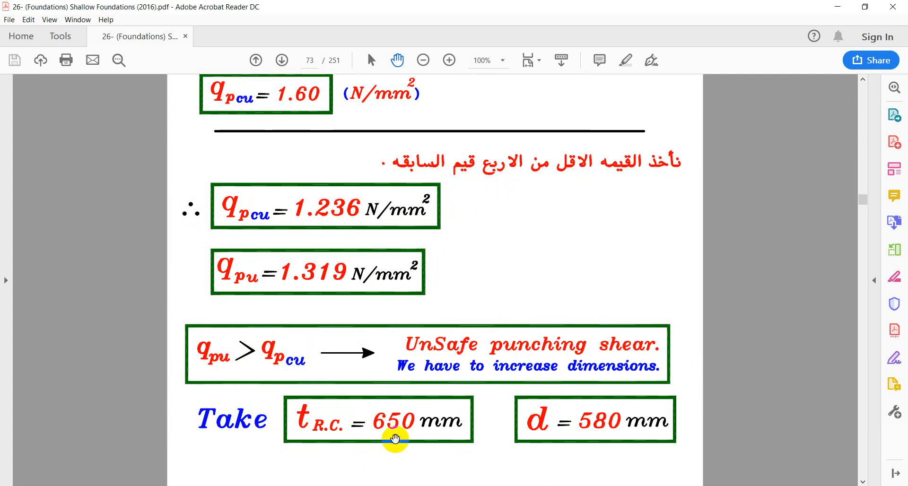
# Step: Return to the footing design program, set the R.C. thickness to 650 mm and recalculate
pyautogui.hotkey('alt', 'Tab')
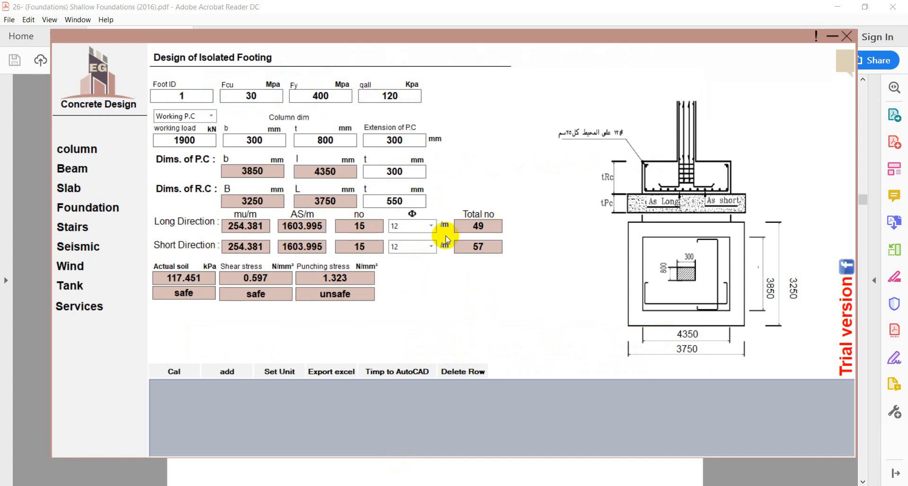
pyautogui.moveTo(407, 202); pyautogui.dragTo(357, 202)
pyautogui.click(175, 370)
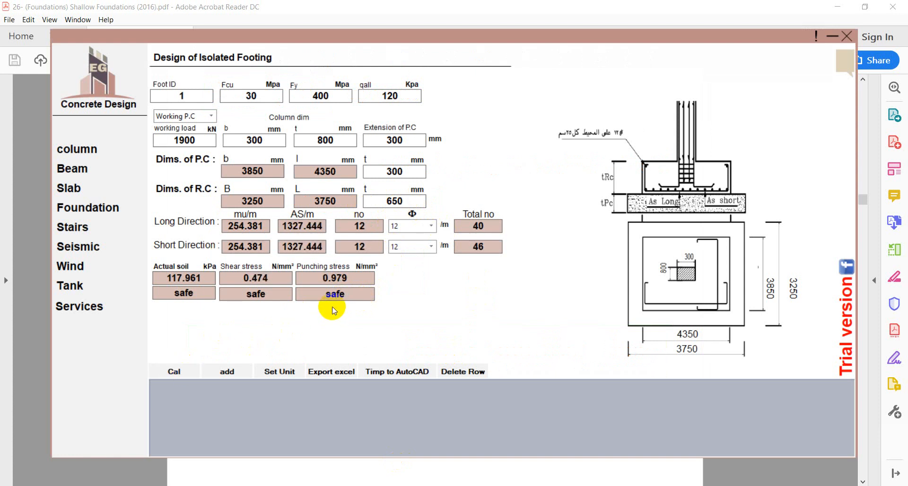
# Step: Review the PDF example's repeated punching shear check and its reinforcement design, up to the final footing plan
pyautogui.hotkey('alt', 'Tab')
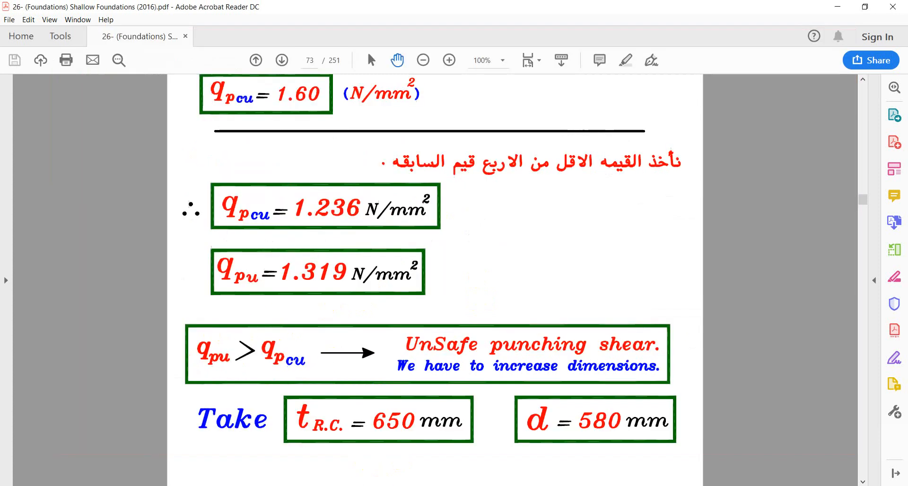
pyautogui.scroll(-20, 418, 294)
pyautogui.scroll(-20, 418, 301)
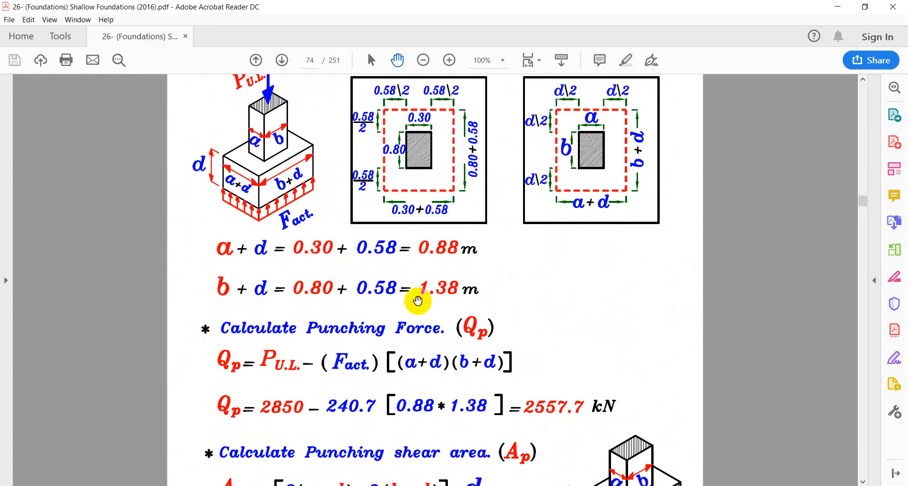
pyautogui.scroll(-20, 418, 300)
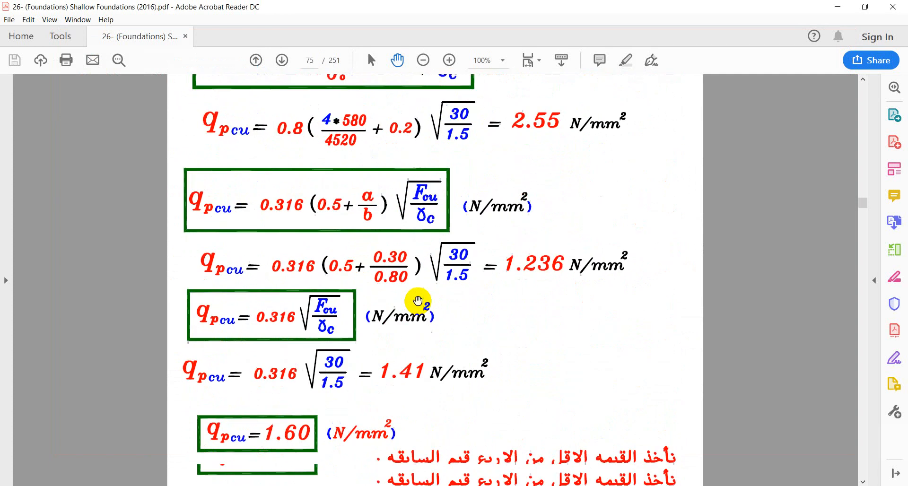
pyautogui.scroll(3, 418, 300)
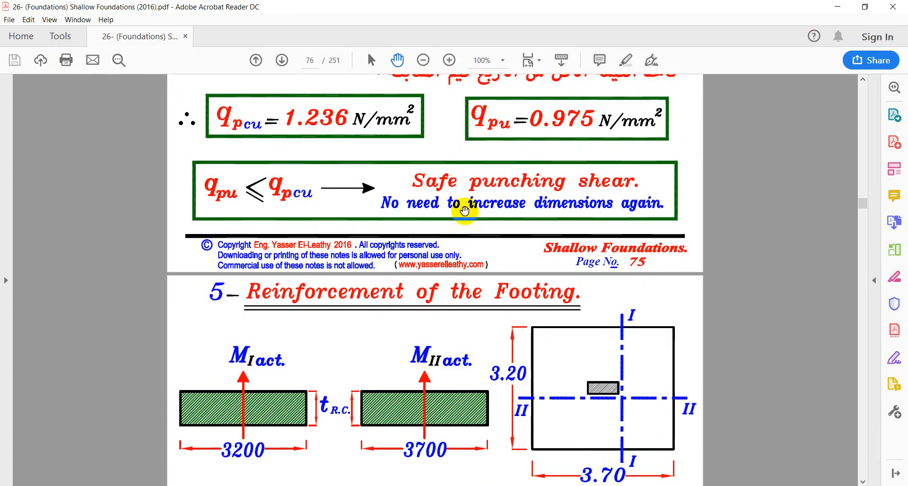
pyautogui.scroll(-20, 462, 205)
pyautogui.scroll(-20, 464, 217)
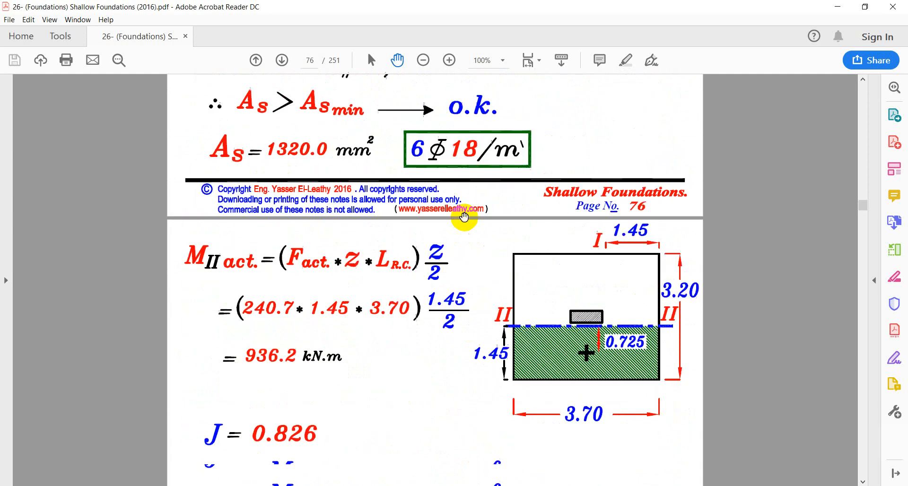
pyautogui.scroll(-17, 473, 223)
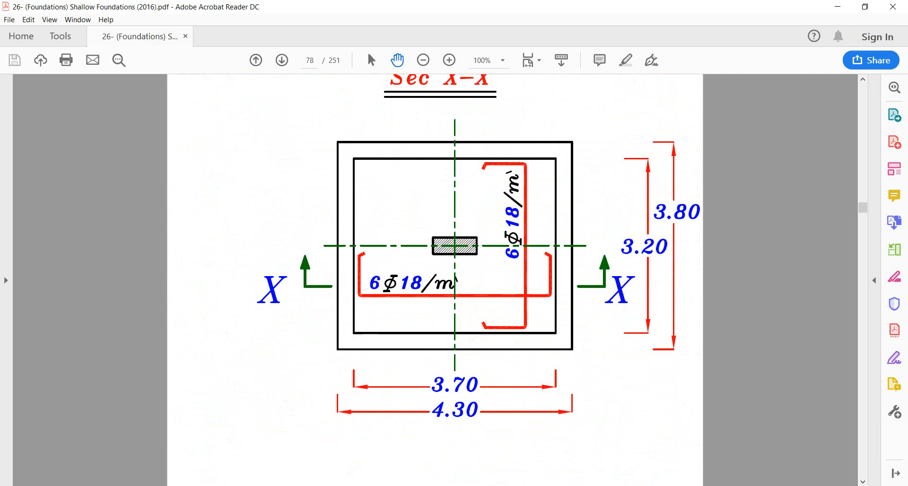
# Step: Compare the program's P.C. and R.C. plan dimensions with those on the PDF example's footing plan
pyautogui.click(435, 485)
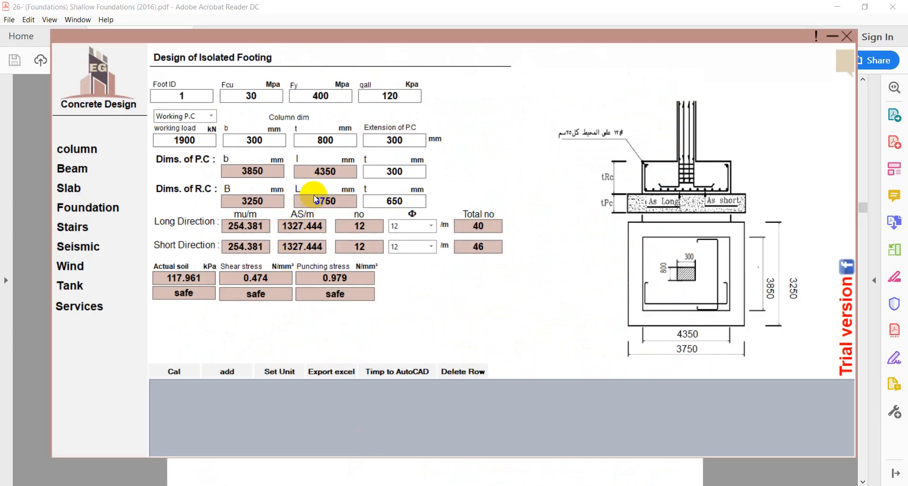
pyautogui.moveTo(335, 172); pyautogui.dragTo(223, 178)
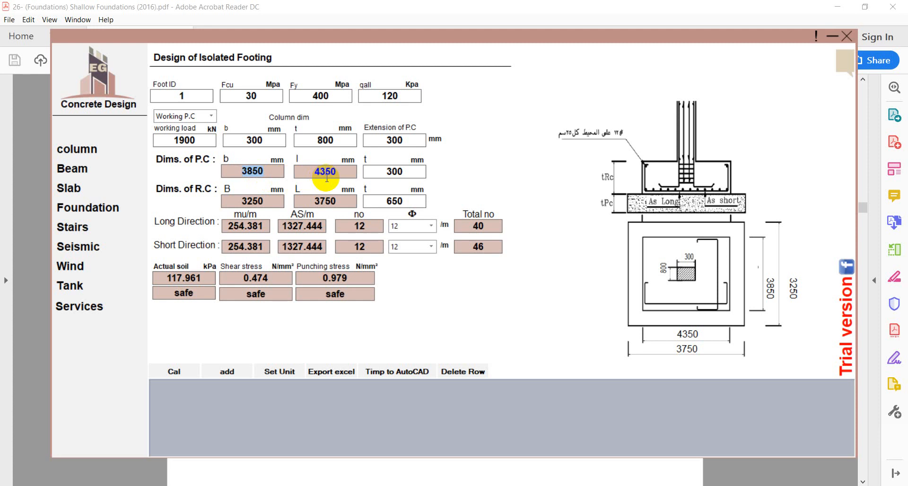
pyautogui.moveTo(279, 202); pyautogui.dragTo(229, 203)
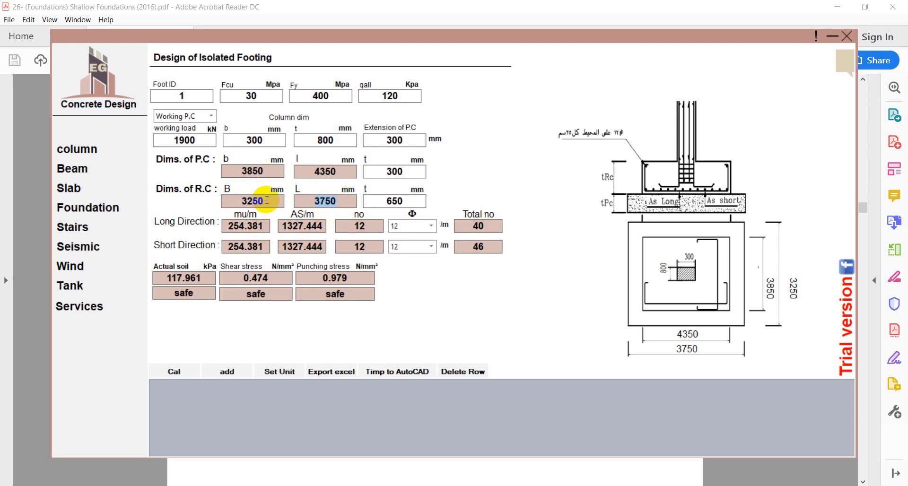
pyautogui.moveTo(265, 201); pyautogui.dragTo(212, 206)
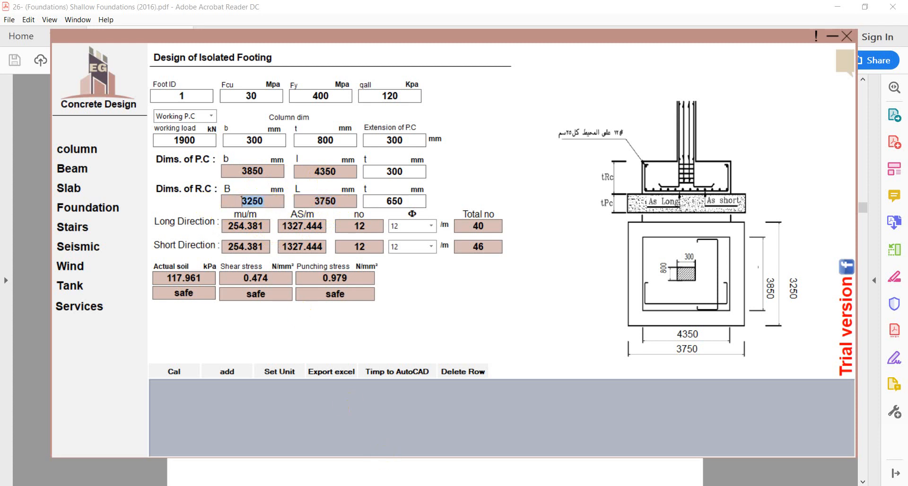
pyautogui.click(406, 485)
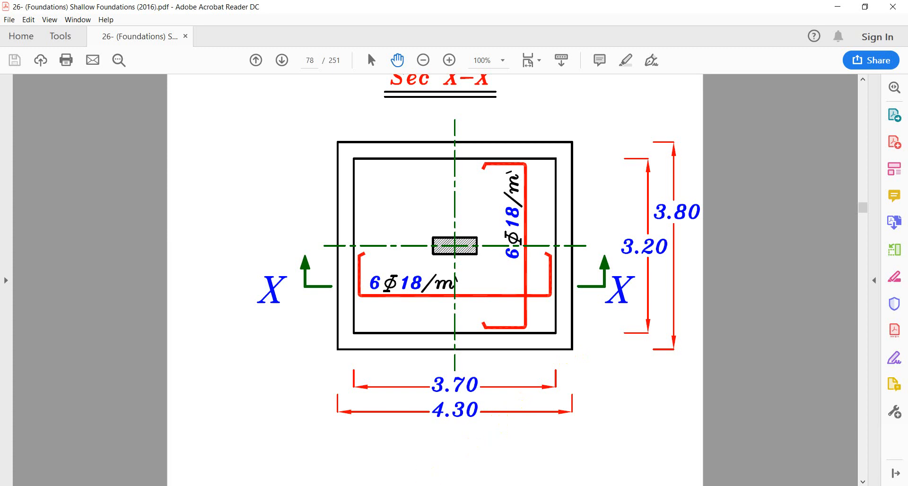
# Step: Back in the footing design program, check the number of bars per metre in the long and short directions
pyautogui.hotkey('alt', 'Tab')
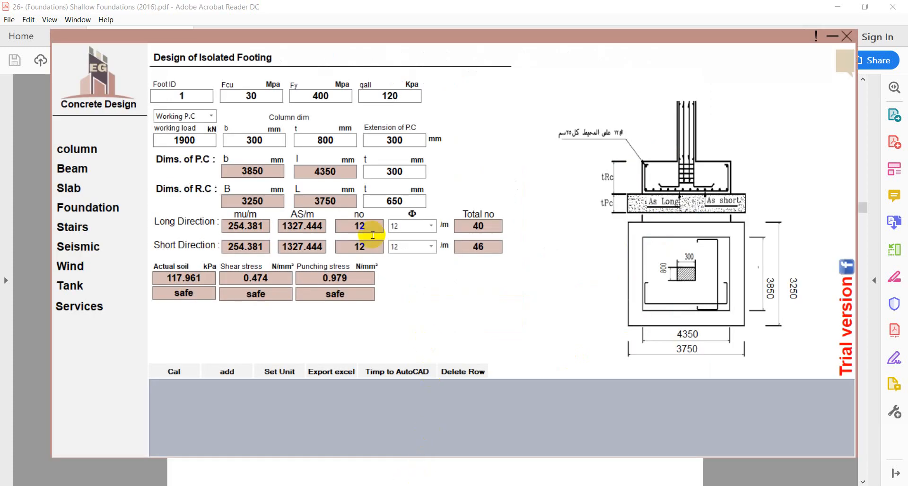
pyautogui.moveTo(368, 227); pyautogui.dragTo(338, 226)
pyautogui.moveTo(376, 249); pyautogui.dragTo(352, 247)
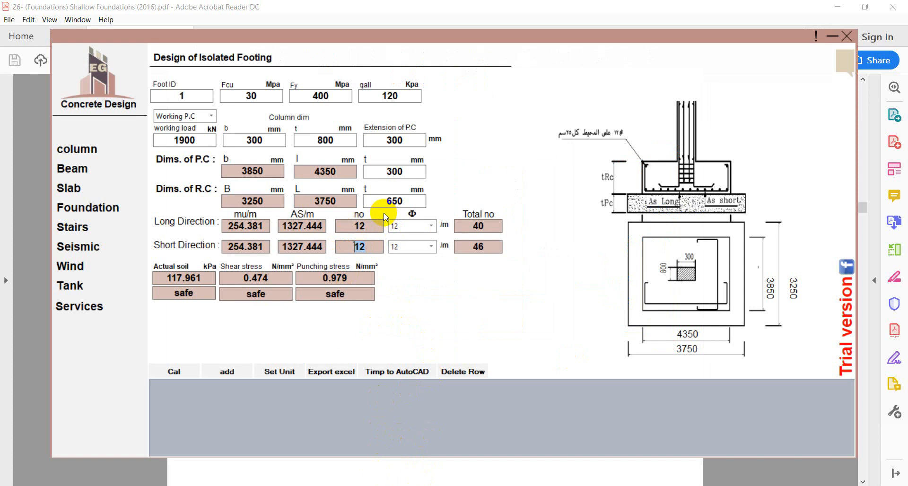
pyautogui.moveTo(371, 227); pyautogui.dragTo(338, 228)
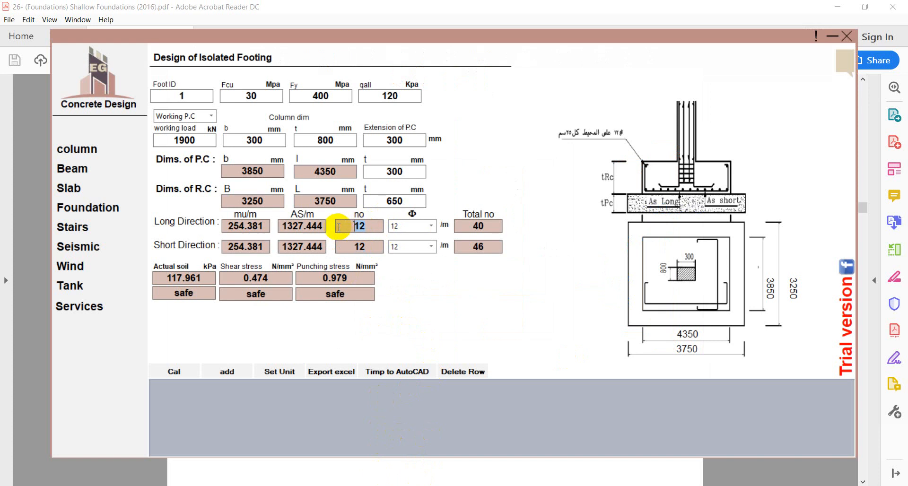
# Step: Look up the bar diameter in the PDF example, set it to 18 for both the long and short directions, and recalculate
pyautogui.click(431, 226)
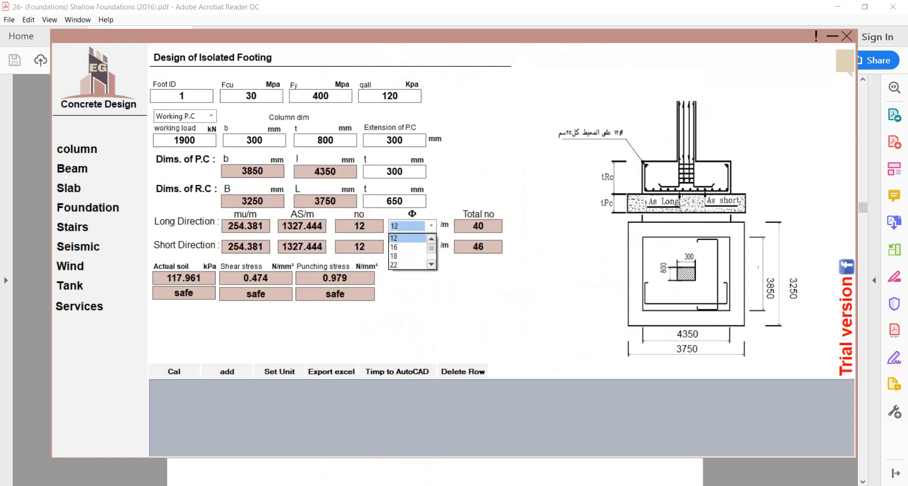
pyautogui.click(312, 485)
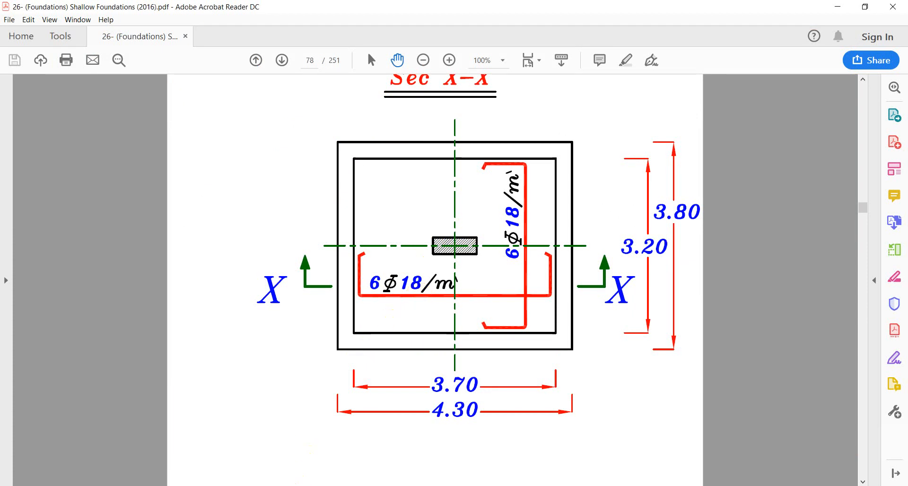
pyautogui.click(299, 485)
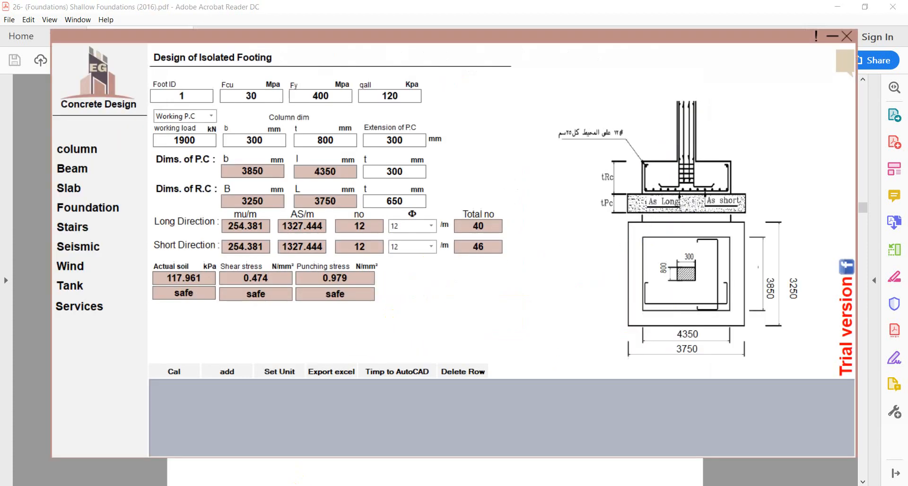
pyautogui.click(434, 230)
pyautogui.click(418, 255)
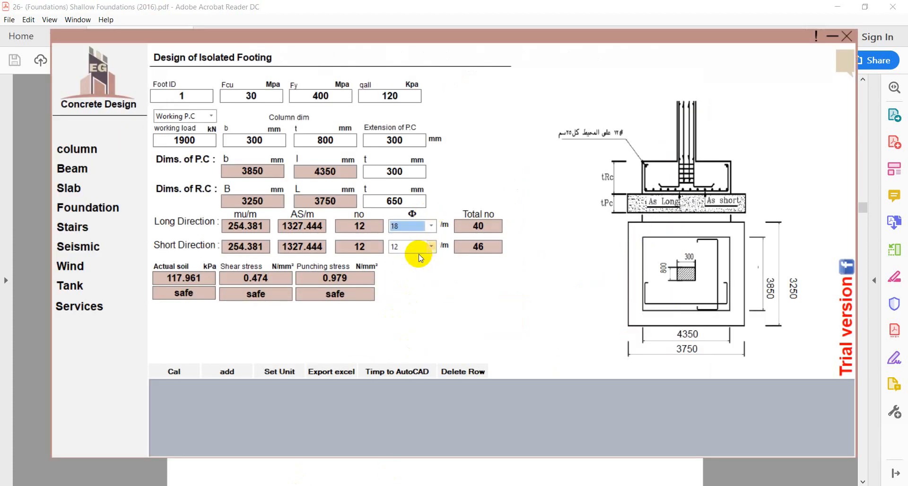
pyautogui.click(431, 246)
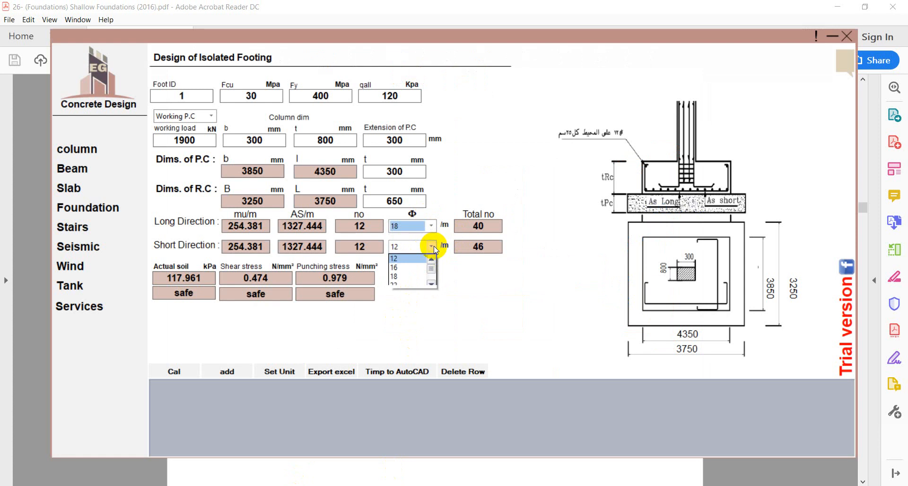
pyautogui.click(411, 277)
pyautogui.click(189, 371)
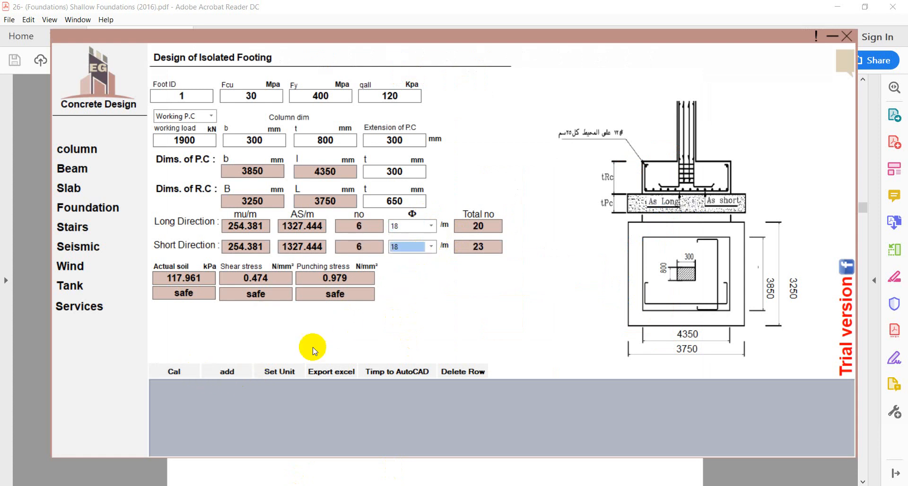
# Step: Compare the recalculated bars per metre in both directions with the reinforcement on the PDF example's plan
pyautogui.doubleClick(359, 226)
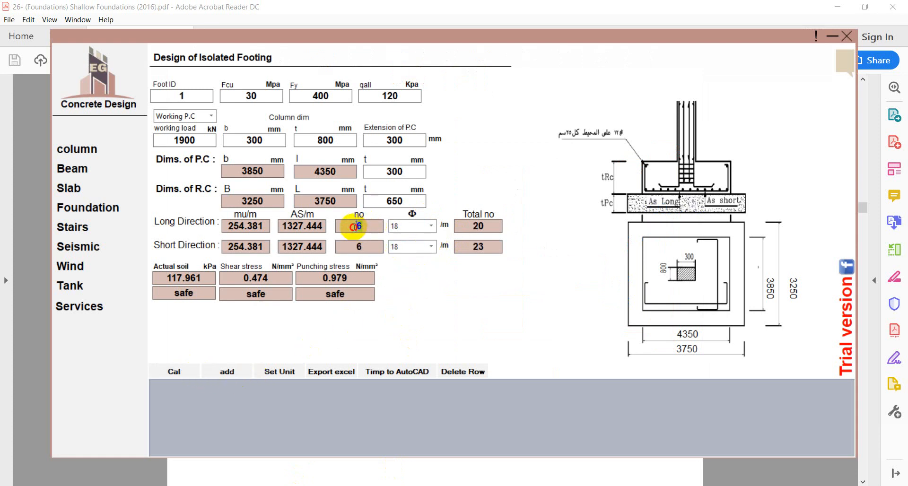
pyautogui.click(360, 248)
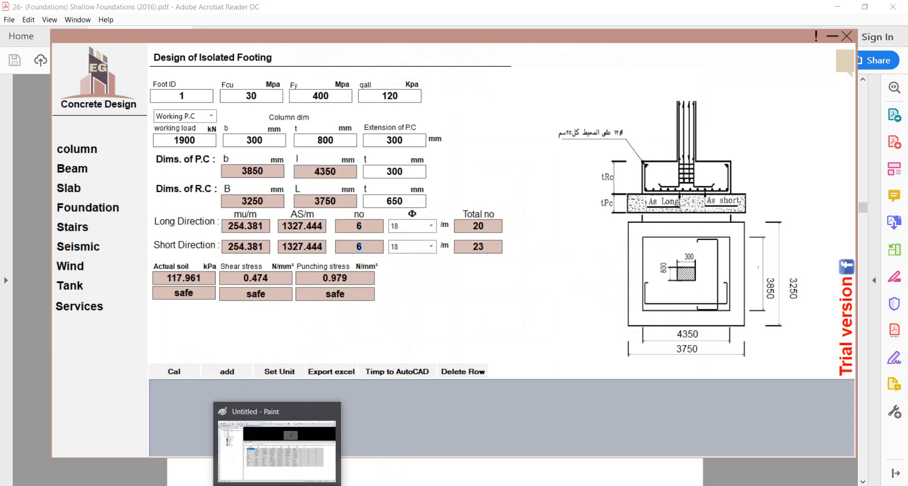
pyautogui.click(236, 485)
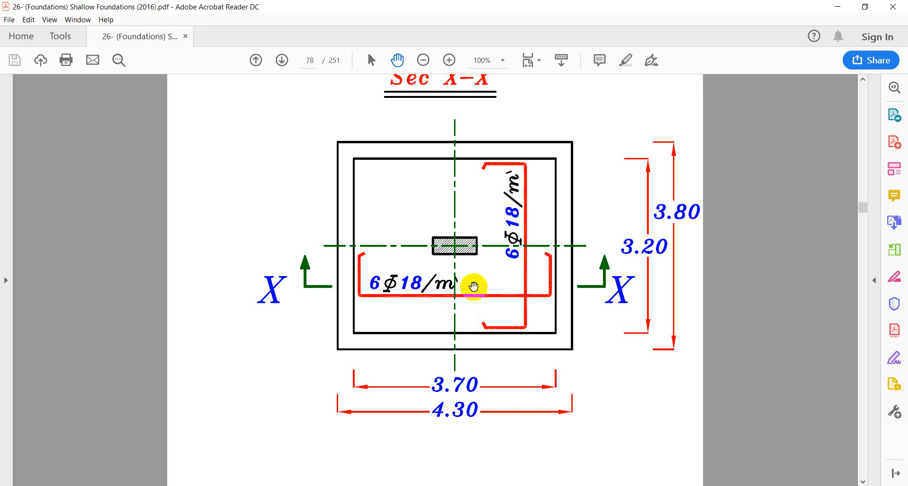
pyautogui.click(411, 485)
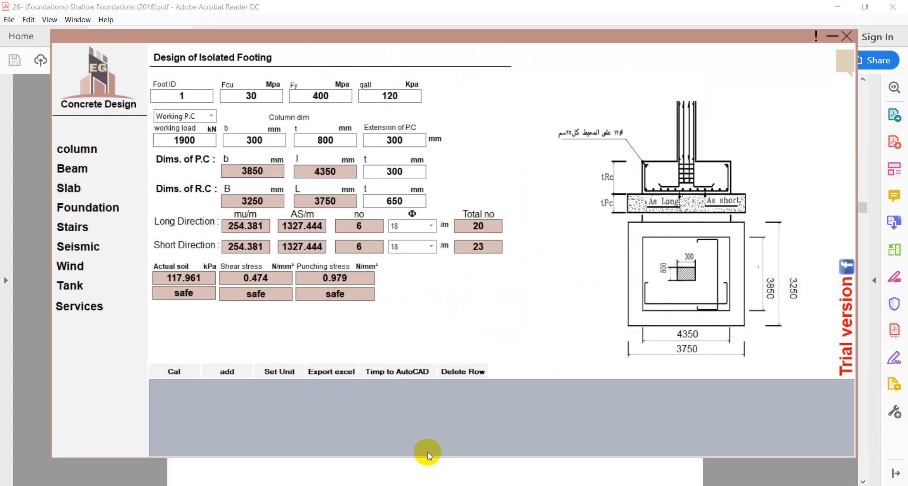
# Step: Add footing 1 to the results table and export the design to an Excel file named 253
pyautogui.click(850, 64)
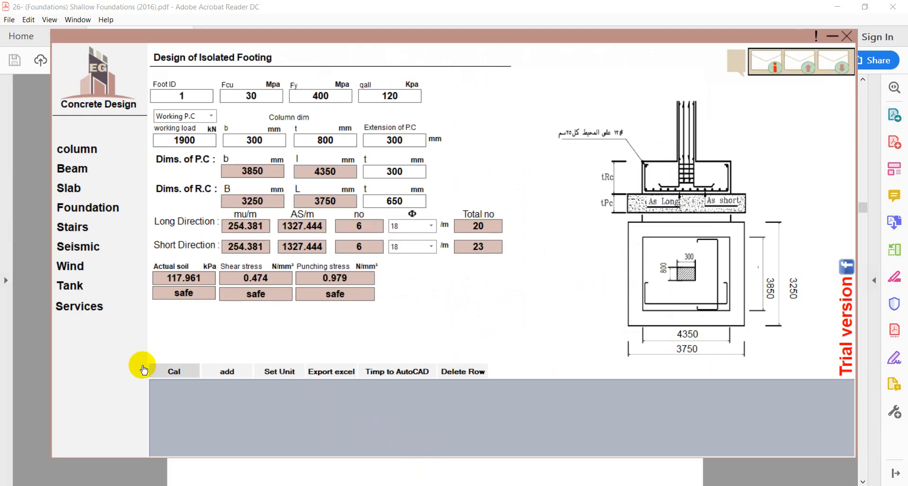
pyautogui.click(228, 372)
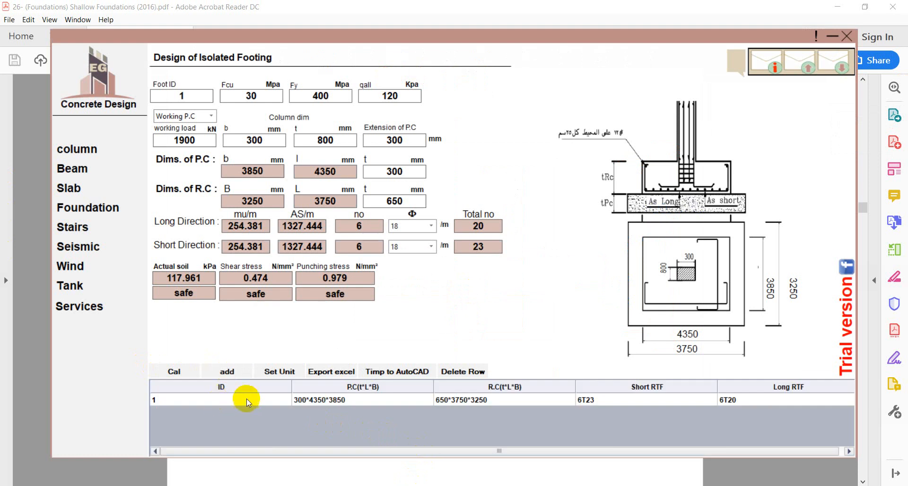
pyautogui.click(326, 371)
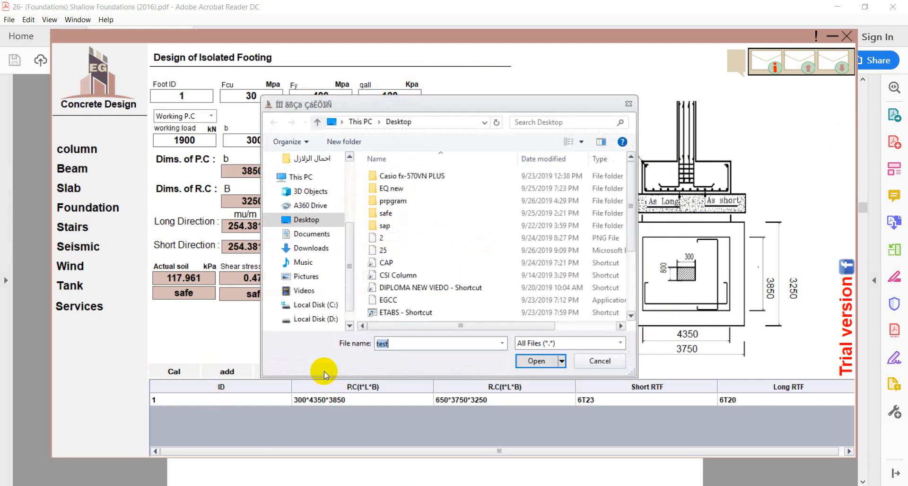
pyautogui.write('251')
pyautogui.press('Return')
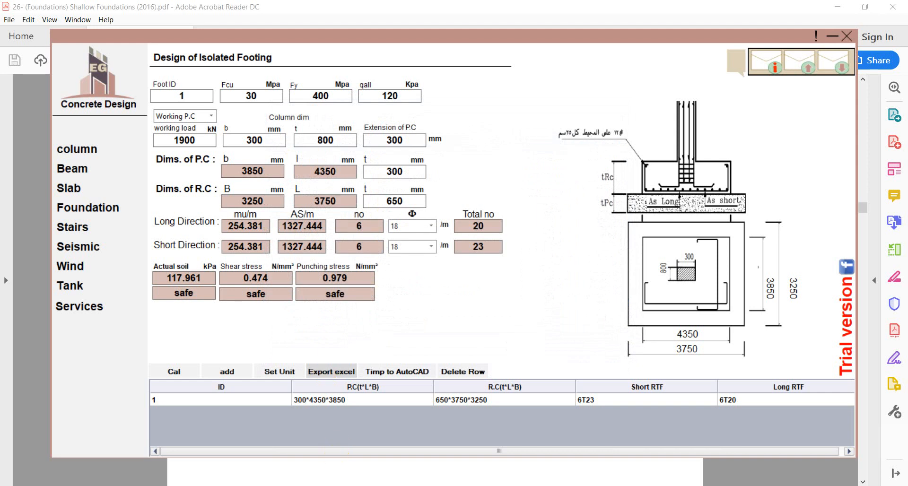
# Step: Examine the exported Excel report's inputs, footing dimensions, stress checks and reinforcement, and close the workbook
pyautogui.click(36, 344)
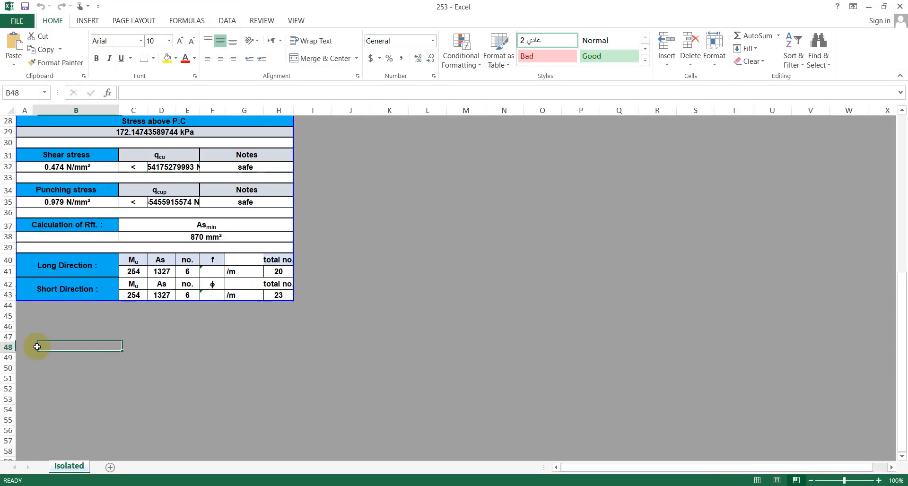
pyautogui.scroll(9, 192, 347)
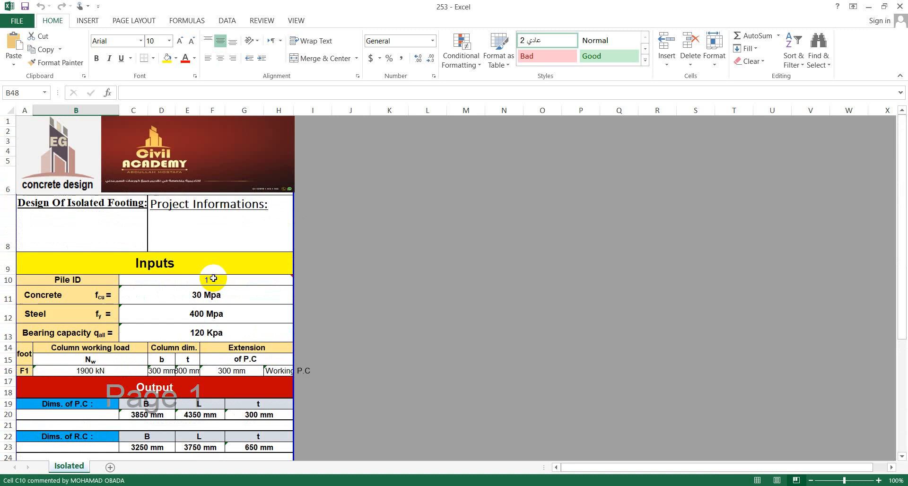
pyautogui.scroll(-2, 213, 274)
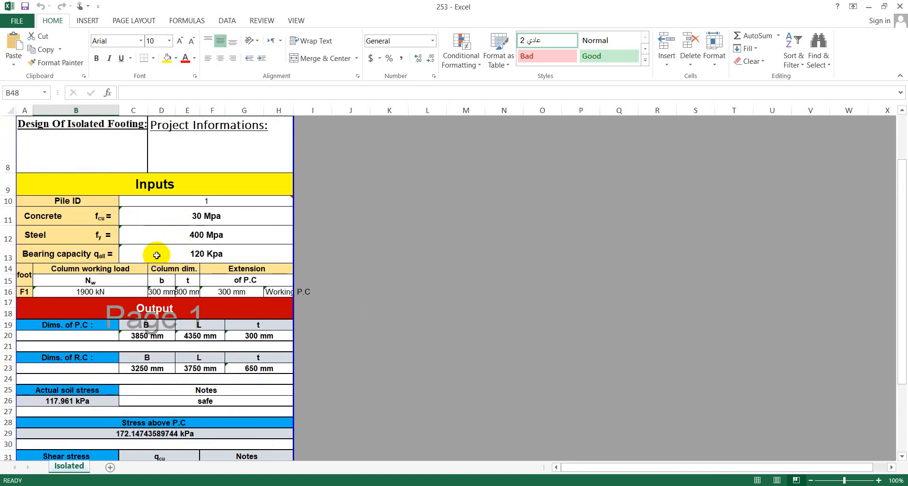
pyautogui.scroll(-2, 173, 269)
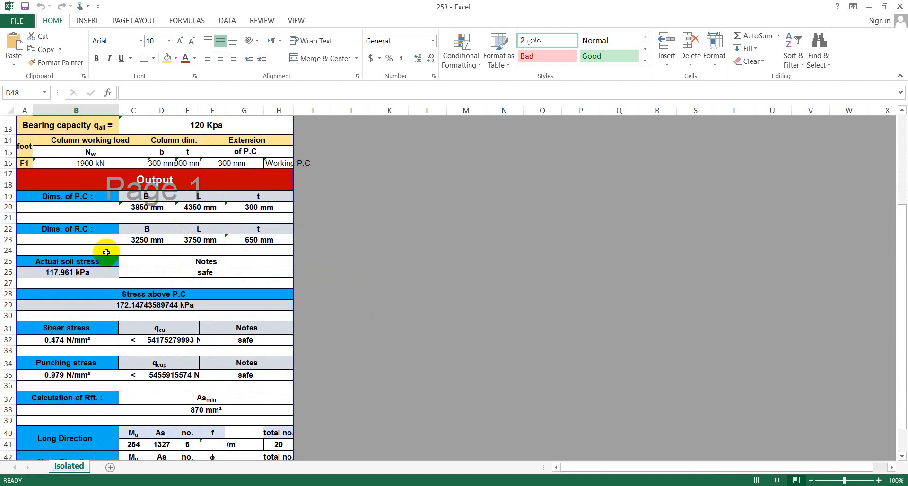
pyautogui.scroll(-1, 250, 261)
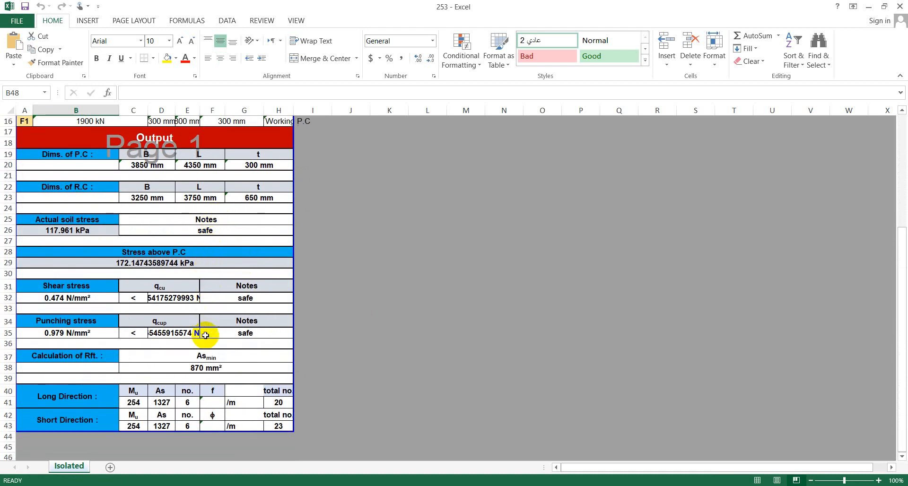
pyautogui.scroll(-2, 203, 349)
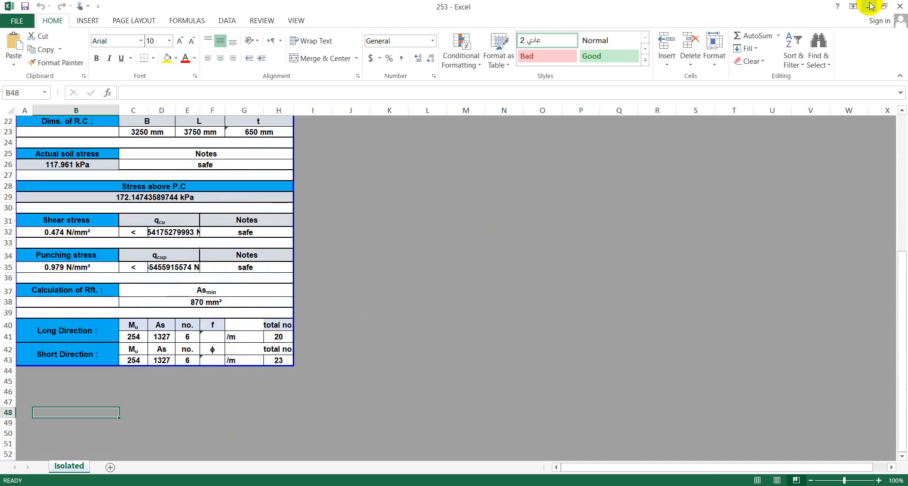
pyautogui.click(895, 9)
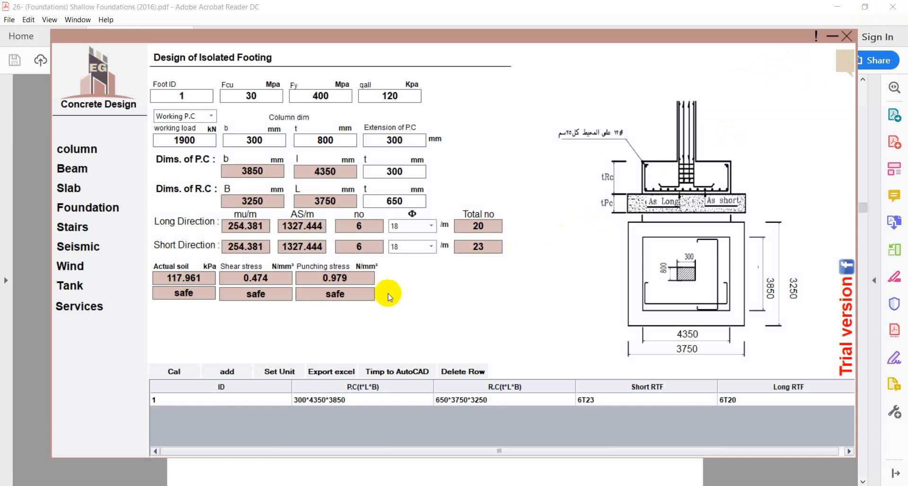
# Step: Set up footing 2 with a 2500 kN working load and calculate its design
pyautogui.doubleClick(167, 93)
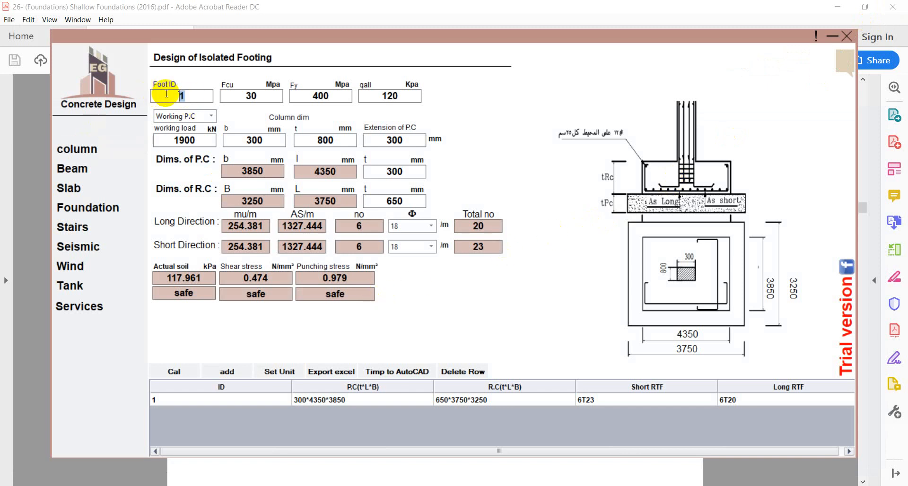
pyautogui.write('2')
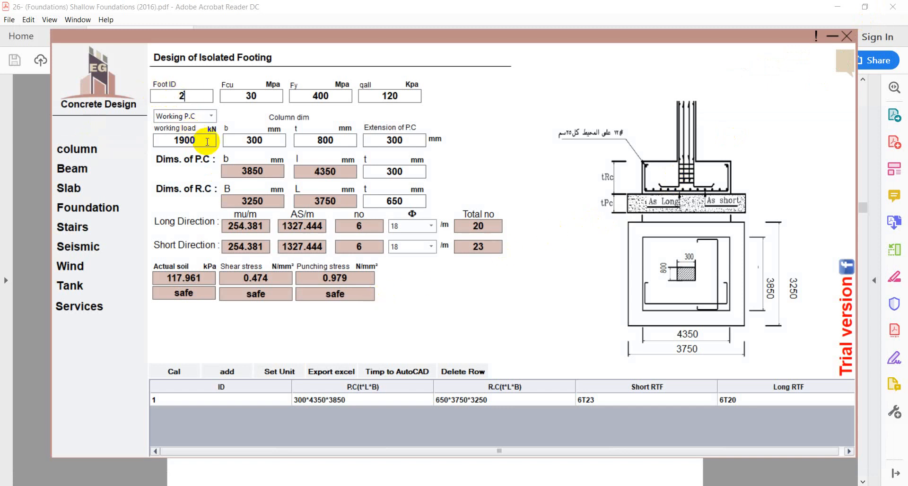
pyautogui.doubleClick(165, 140)
pyautogui.write('2000')
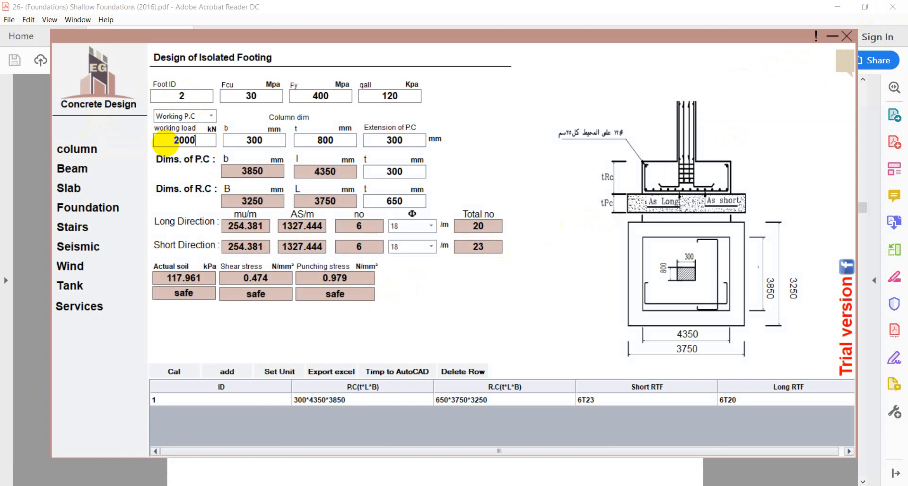
pyautogui.press('BackSpace')
pyautogui.press('BackSpace')
pyautogui.press('BackSpace')
pyautogui.write('500')
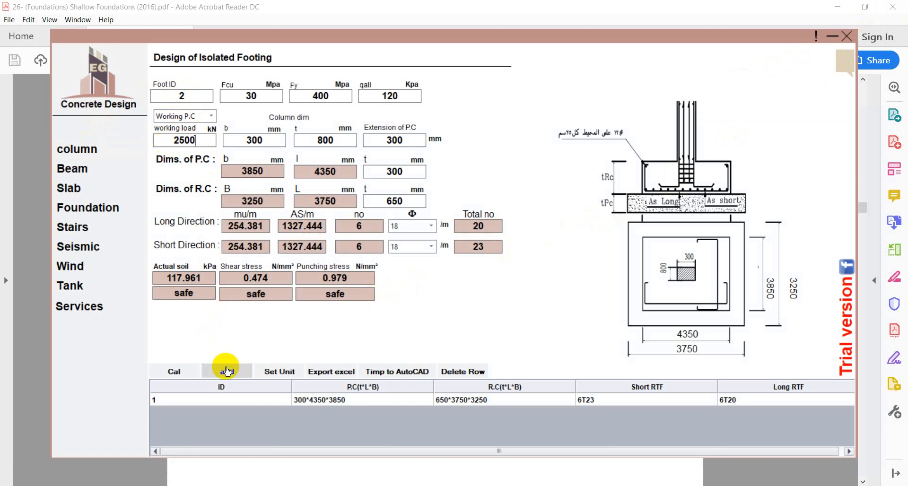
pyautogui.click(178, 372)
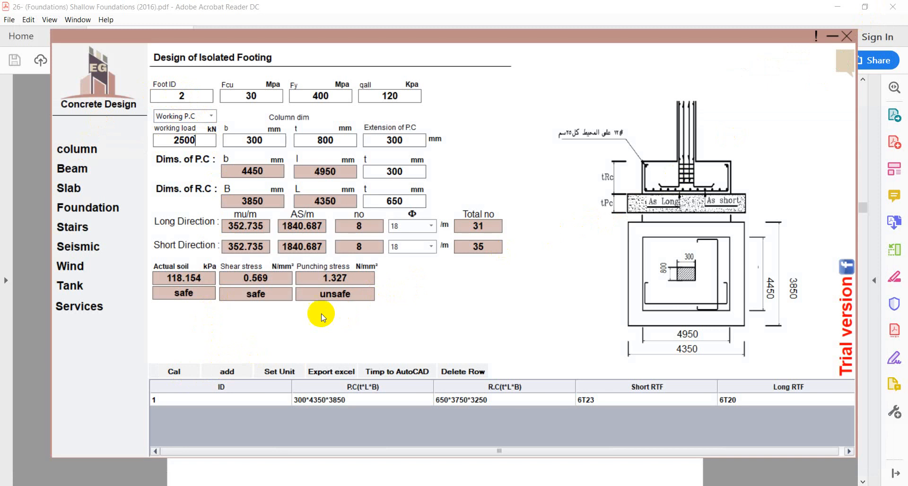
# Step: Set footing 2's reinforced concrete thickness to 750 mm, recalculate, and add the footing to the results table
pyautogui.moveTo(410, 202); pyautogui.dragTo(365, 200)
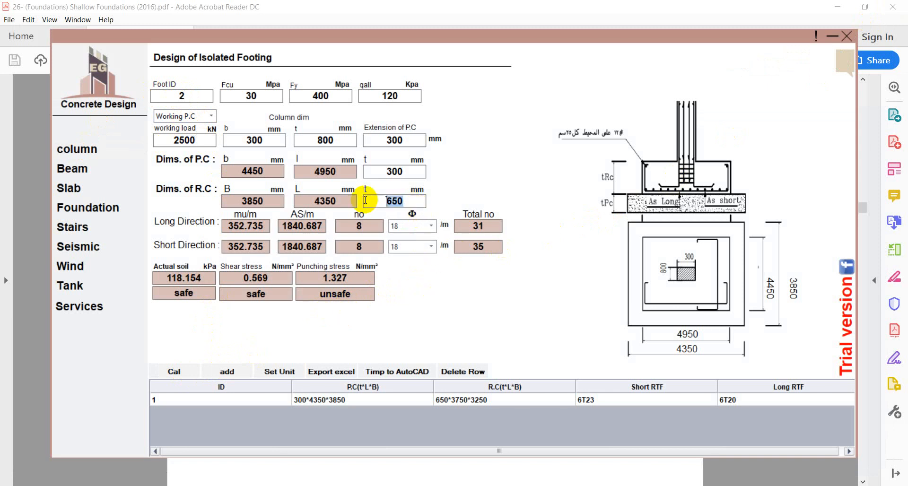
pyautogui.write('7')
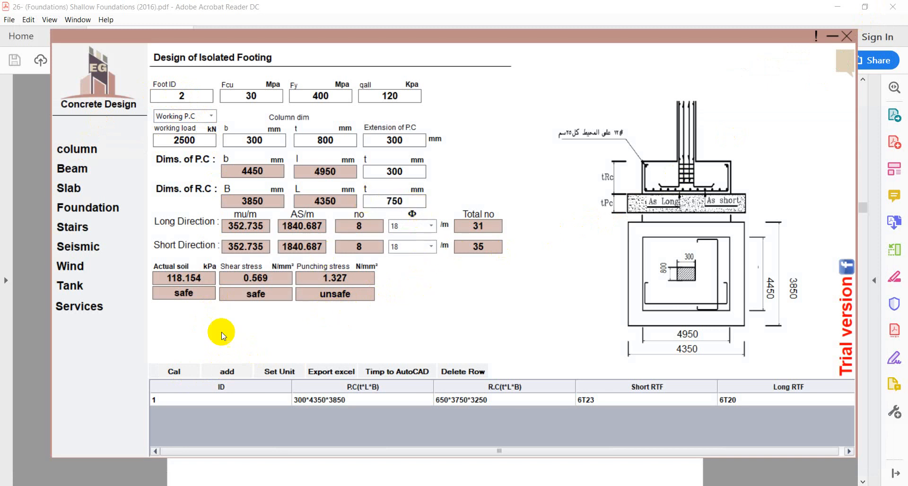
pyautogui.click(192, 370)
pyautogui.click(222, 368)
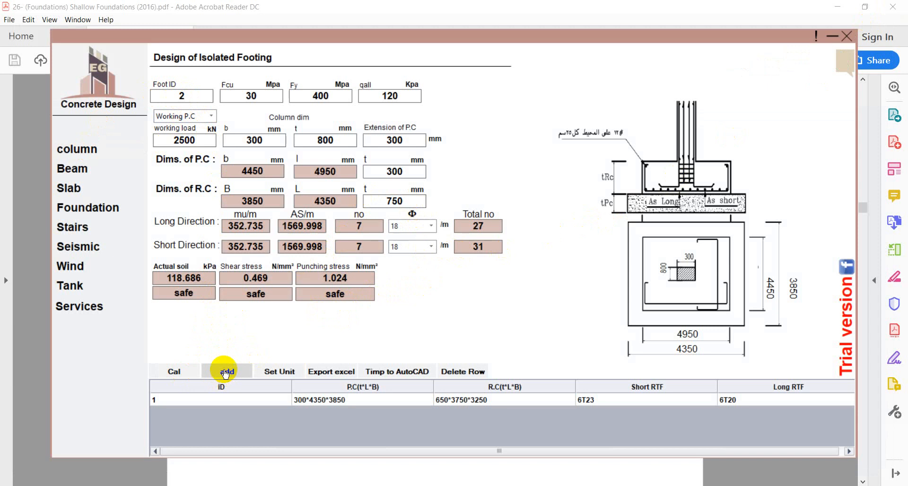
# Step: Set up footing 3 with a 3000 kN working load and calculate its design
pyautogui.doubleClick(201, 140)
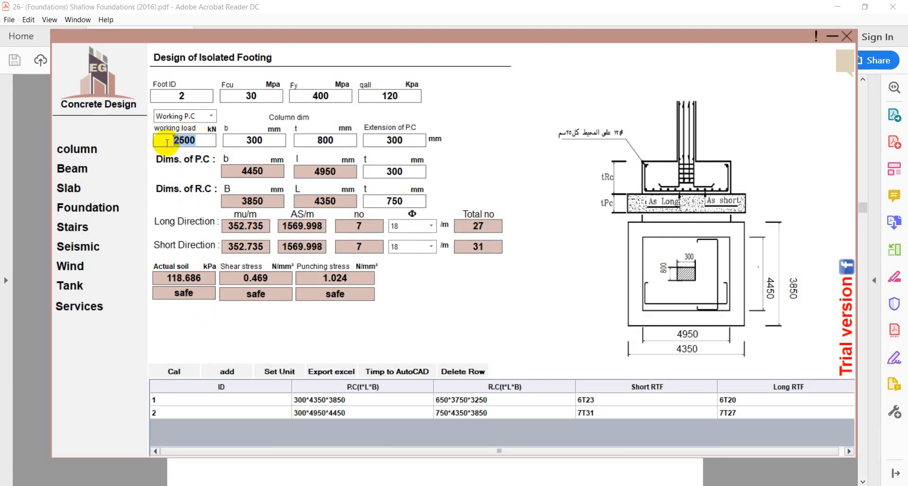
pyautogui.write('3')
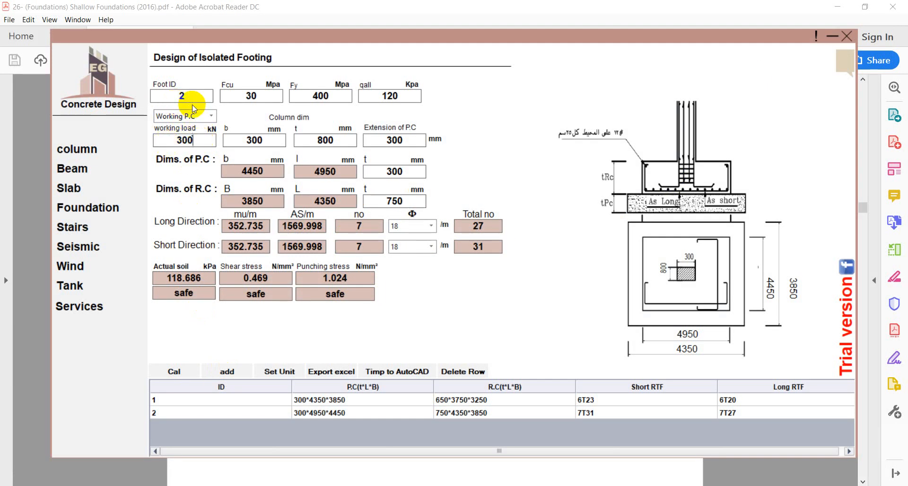
pyautogui.moveTo(189, 94); pyautogui.dragTo(155, 99)
pyautogui.write('3')
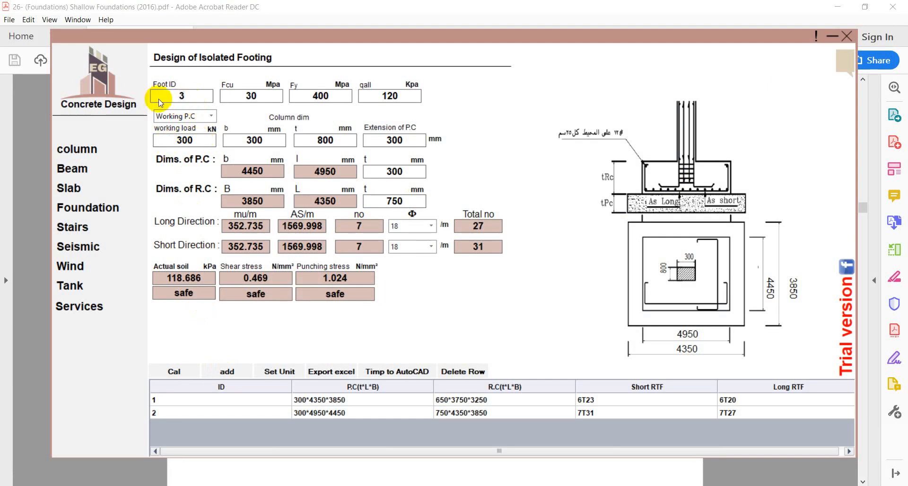
pyautogui.moveTo(201, 140); pyautogui.dragTo(159, 145)
pyautogui.write('30')
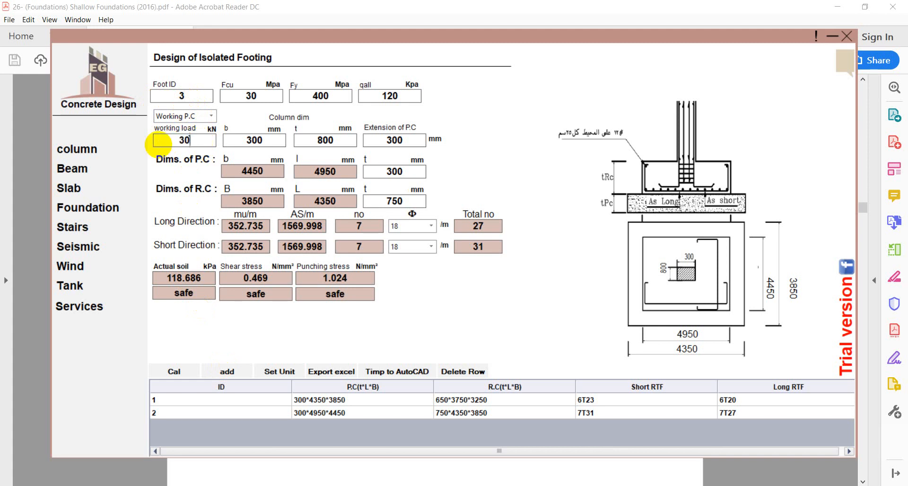
pyautogui.write('00')
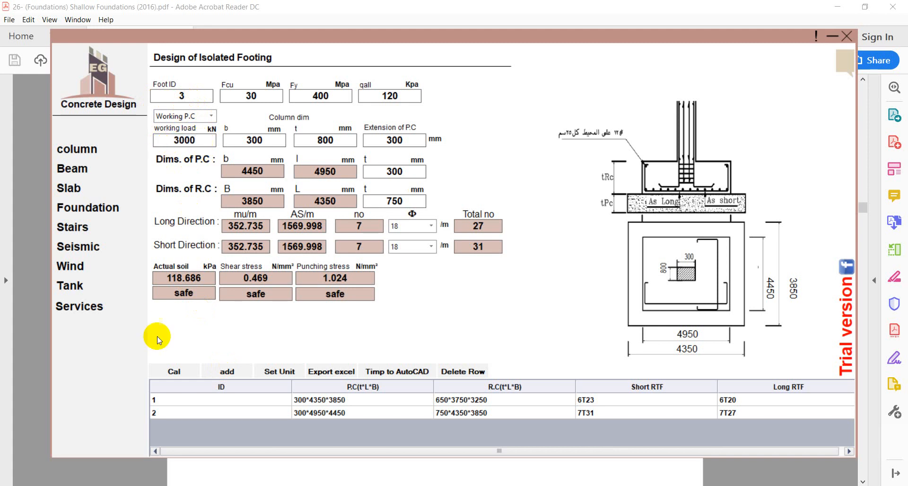
pyautogui.click(170, 376)
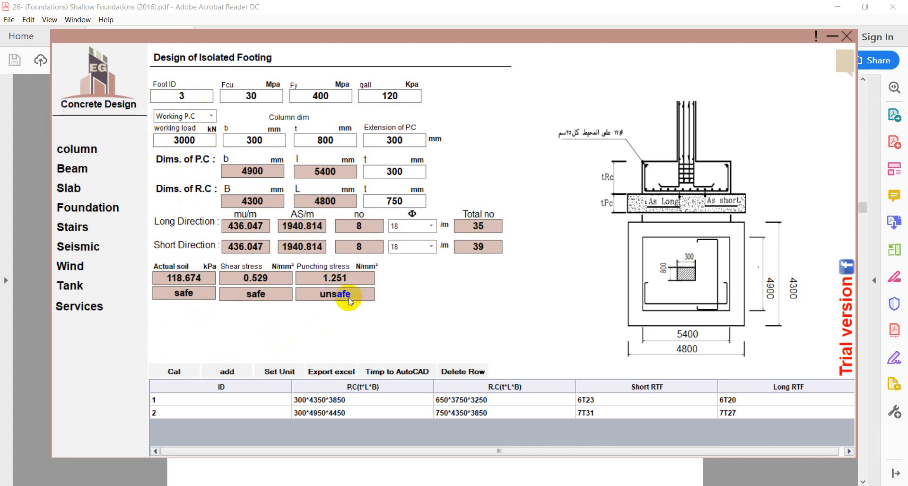
# Step: Set footing 3's reinforced concrete thickness to 800 mm, recalculate, and add the footing to the results table
pyautogui.moveTo(411, 201); pyautogui.dragTo(354, 206)
pyautogui.write('800')
pyautogui.click(180, 372)
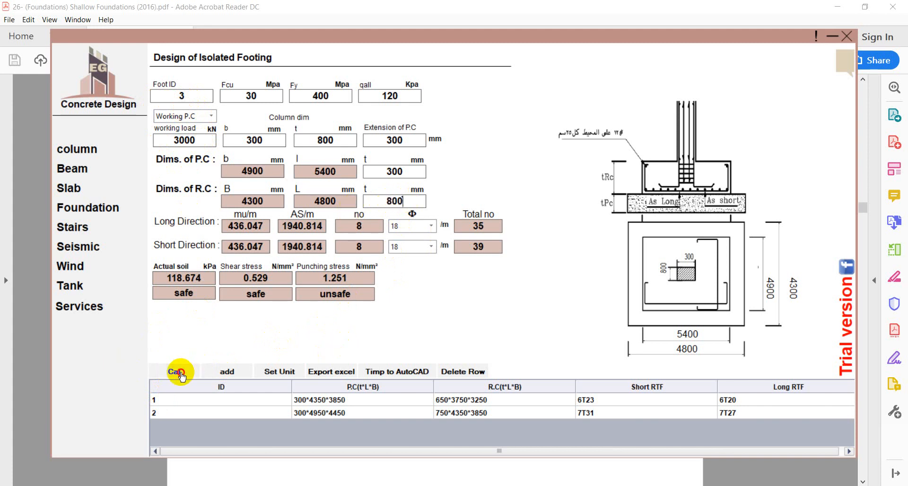
pyautogui.click(226, 374)
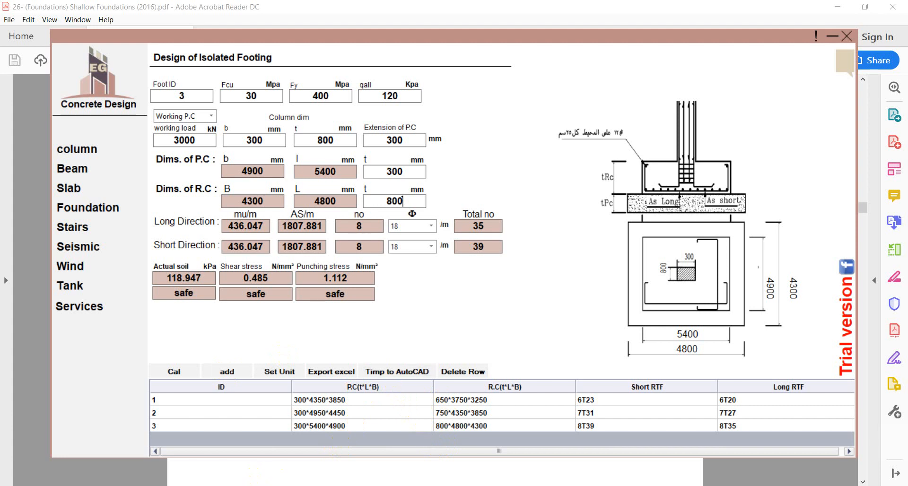
# Step: Export the footing results table to the open AutoCAD drawing Drawing1.dwg and bring that drawing into view
pyautogui.click(258, 485)
pyautogui.scroll(-10, 420, 212)
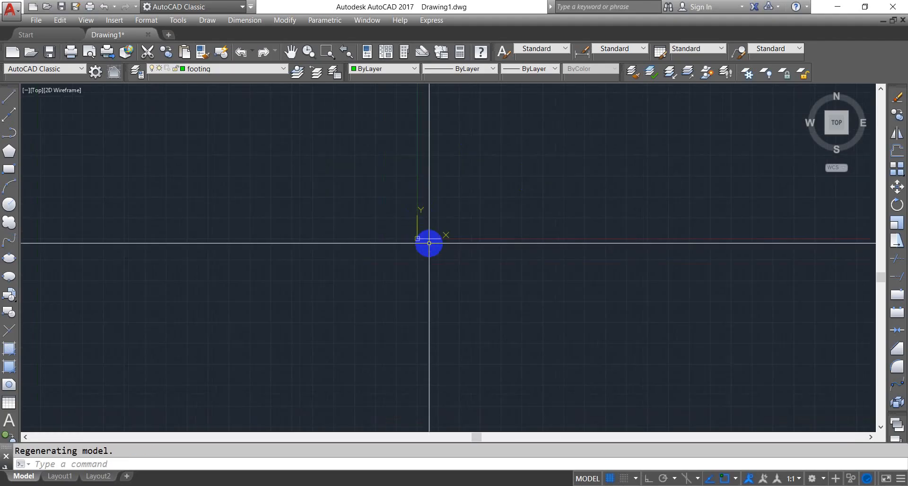
pyautogui.scroll(5, 433, 231)
pyautogui.scroll(-4, 437, 224)
pyautogui.scroll(2, 436, 224)
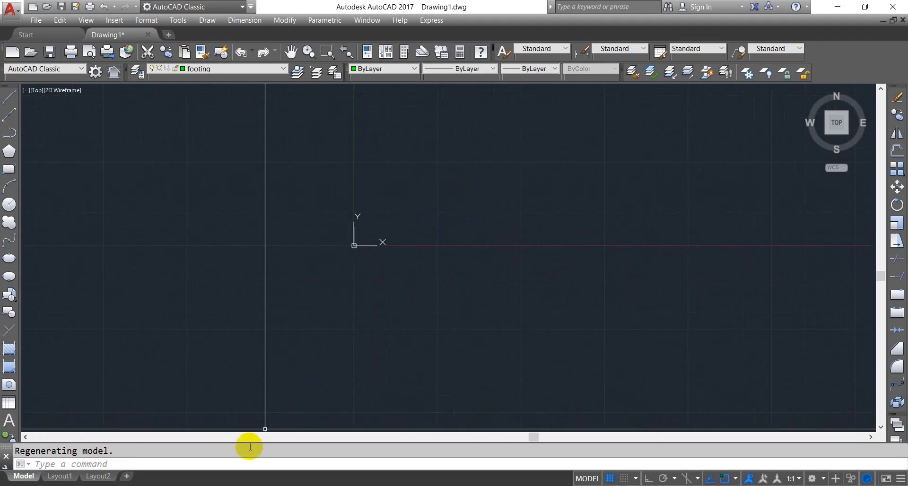
pyautogui.click(270, 485)
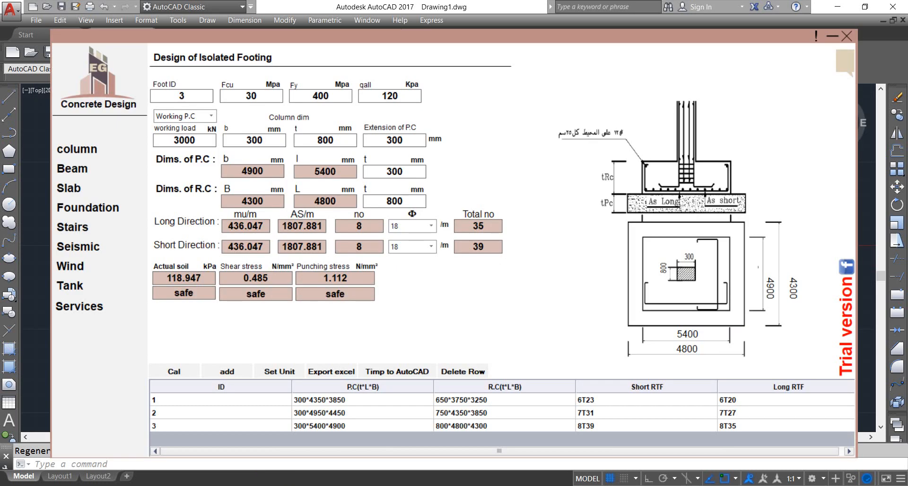
pyautogui.click(400, 375)
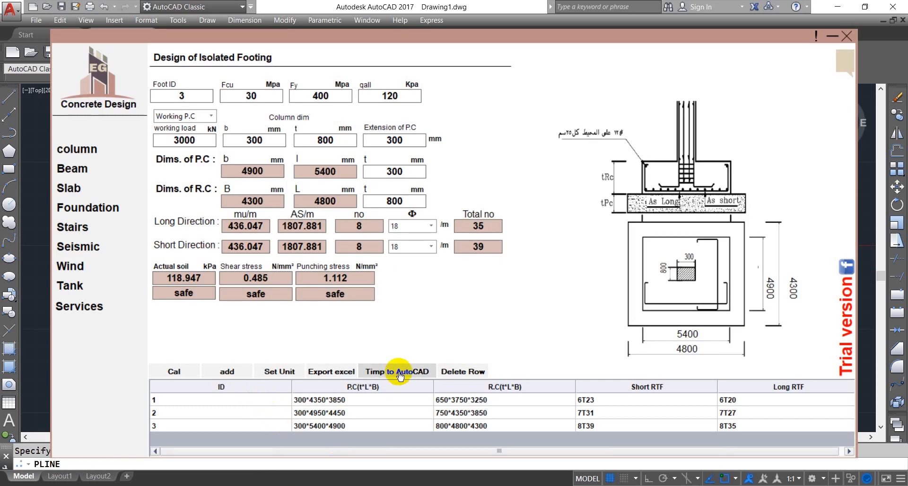
pyautogui.click(832, 41)
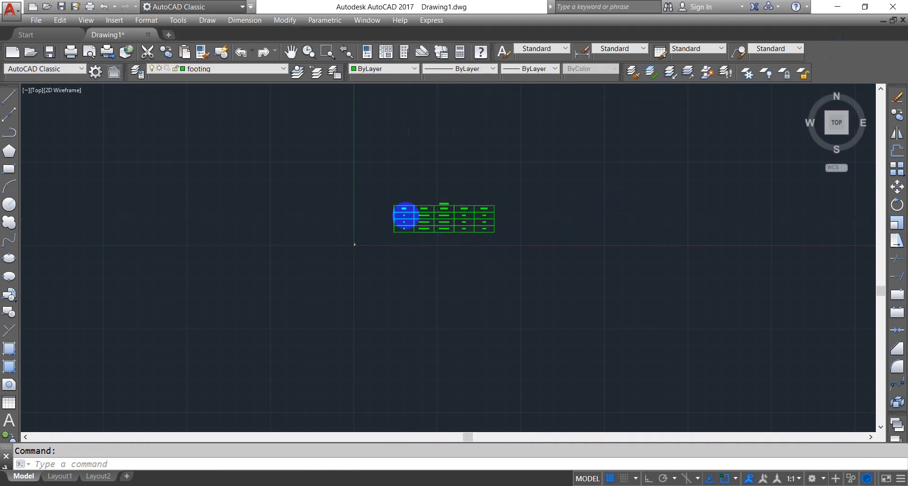
# Step: Examine the exported Isolated Table's footing dimensions and its short and long reinforcement columns in the AutoCAD drawing
pyautogui.scroll(5, 404, 213)
pyautogui.scroll(2, 402, 213)
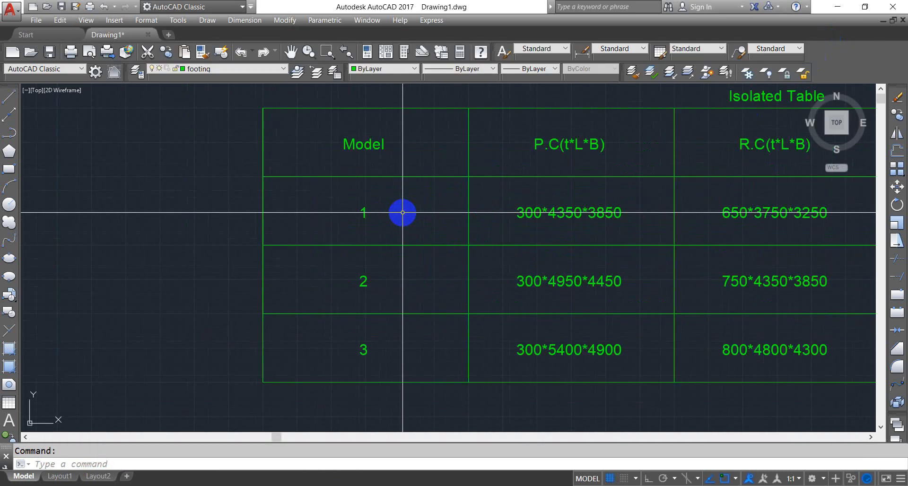
pyautogui.scroll(-8, 547, 192)
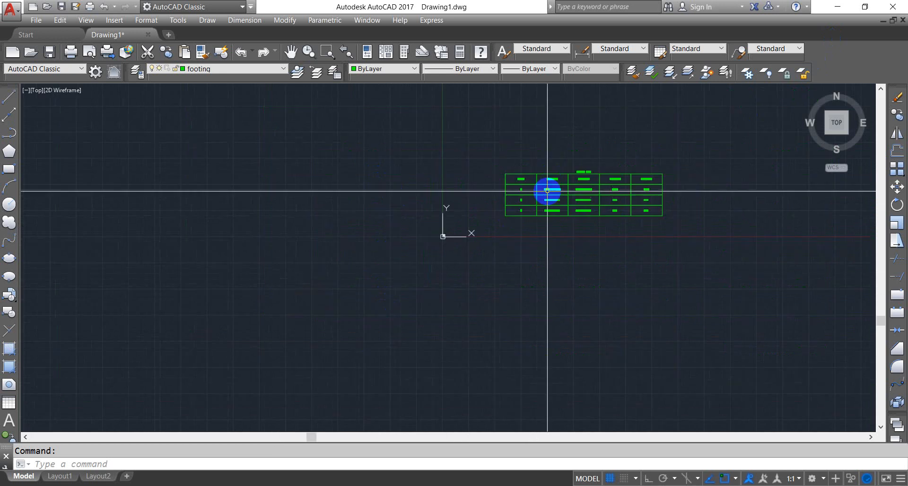
pyautogui.scroll(6, 594, 170)
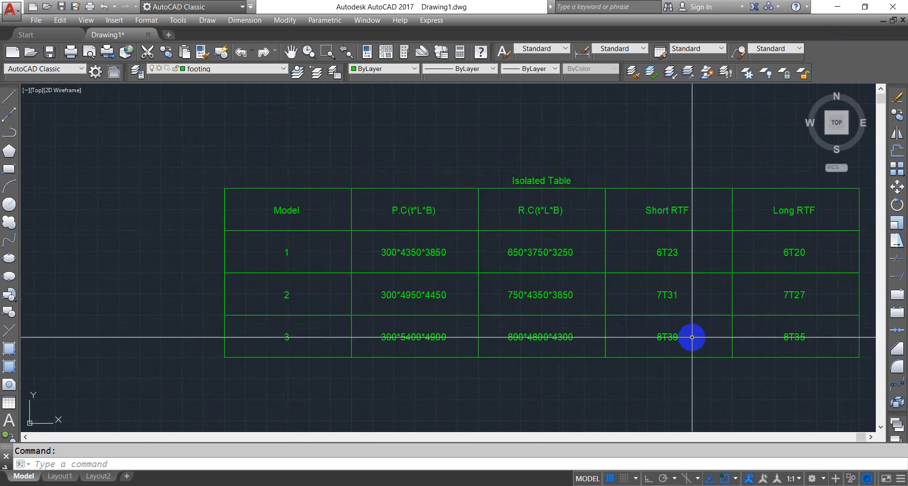
pyautogui.scroll(-2, 513, 208)
pyautogui.scroll(4, 646, 245)
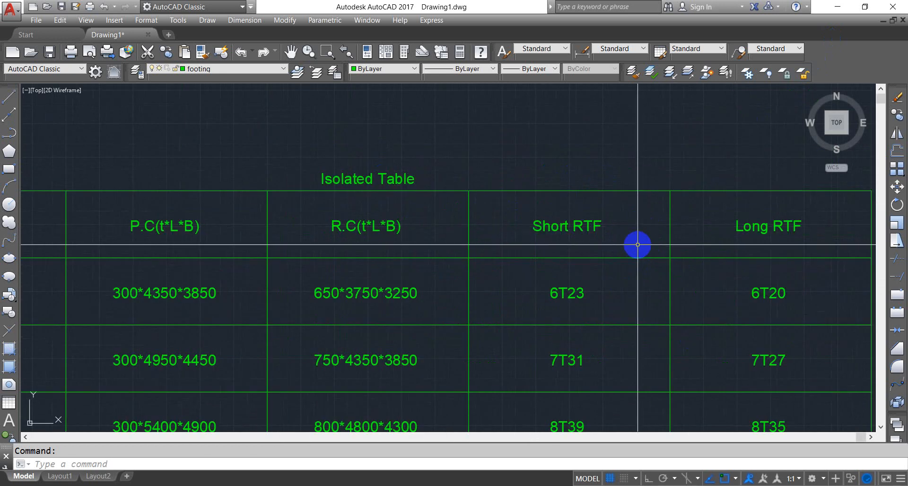
pyautogui.scroll(-4, 637, 302)
pyautogui.scroll(-4, 640, 207)
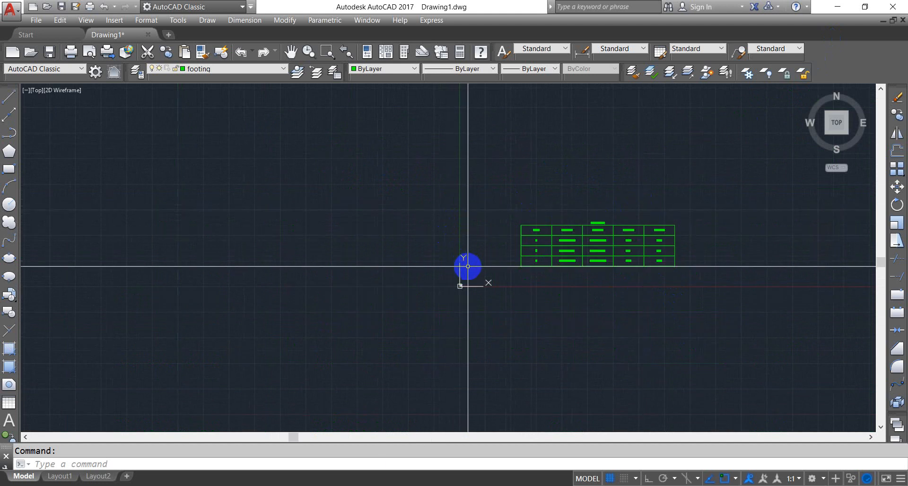
# Step: Examine the isolated footing detail near the drawing origin, including its section, column dowels and reinforcement plan
pyautogui.scroll(2, 461, 287)
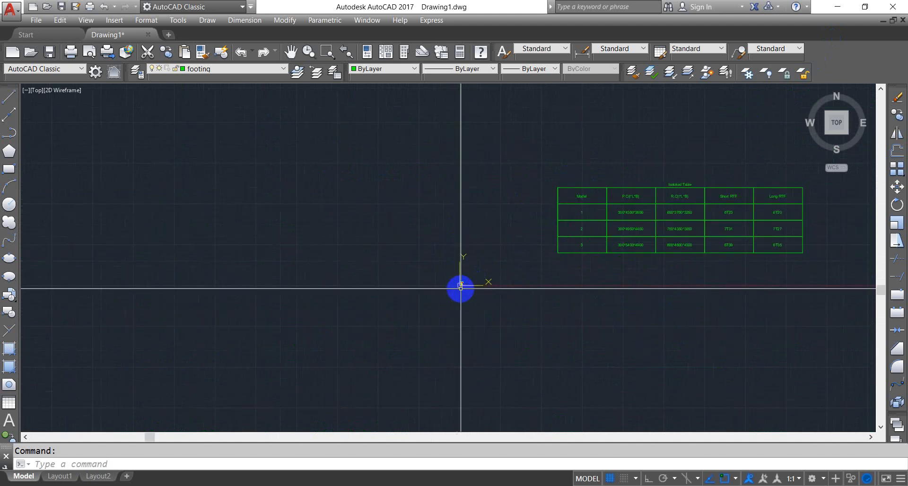
pyautogui.scroll(3, 461, 287)
pyautogui.scroll(-10, 461, 287)
pyautogui.scroll(10, 468, 284)
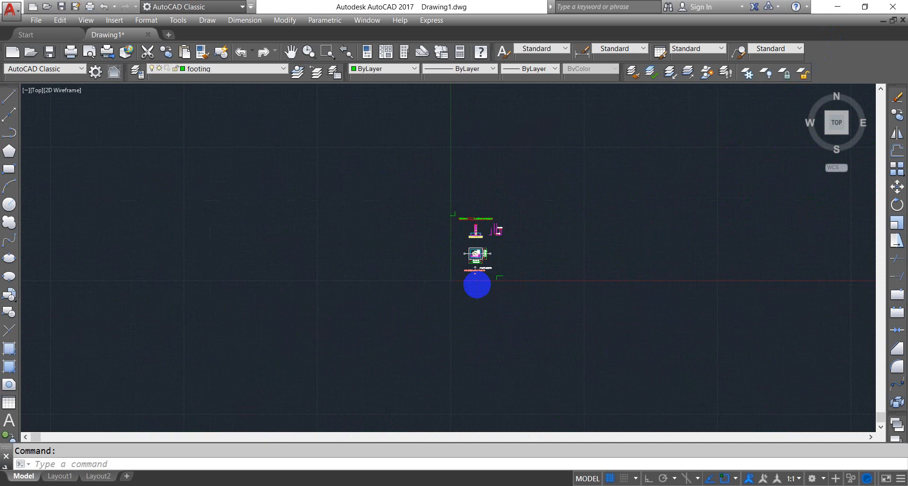
pyautogui.scroll(-2, 482, 194)
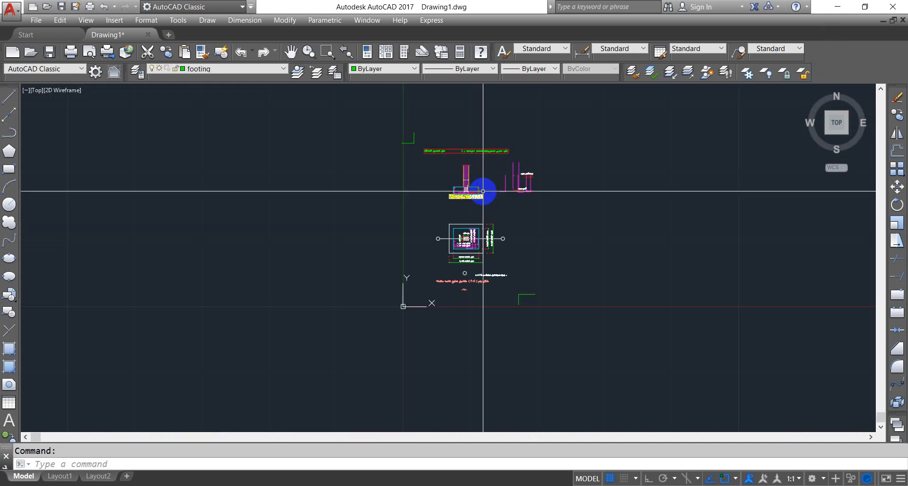
pyautogui.scroll(2, 478, 160)
pyautogui.scroll(3, 466, 222)
pyautogui.scroll(1, 460, 243)
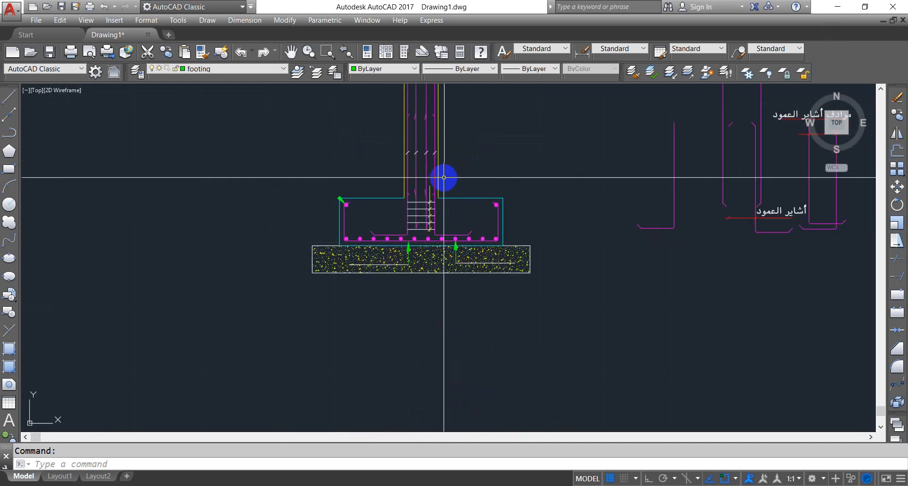
pyautogui.scroll(-1, 424, 212)
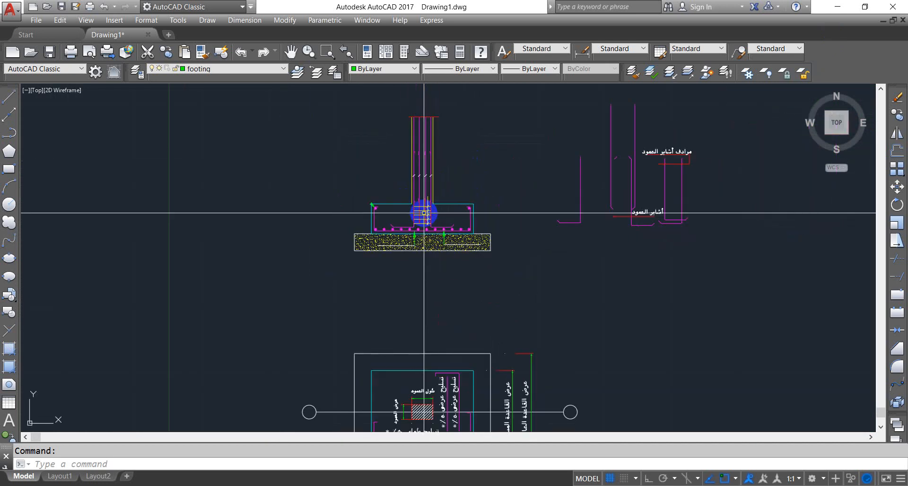
pyautogui.scroll(-3, 419, 194)
pyautogui.scroll(2, 421, 293)
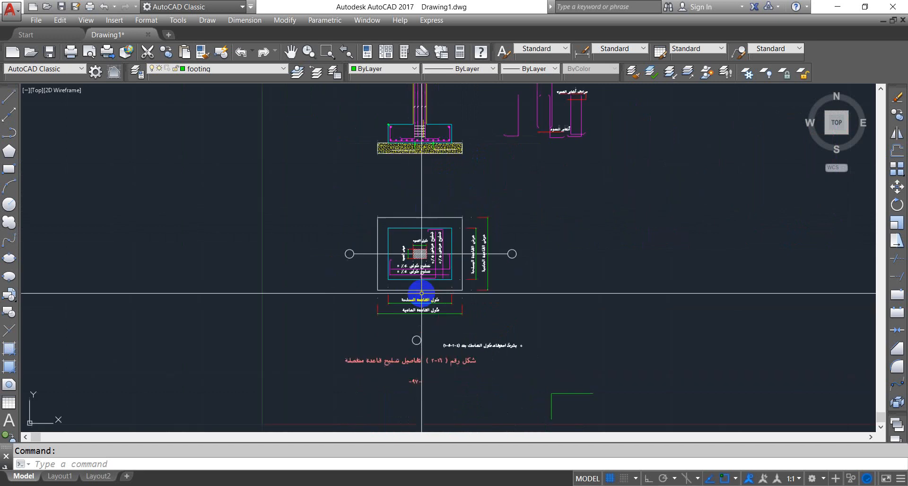
pyautogui.scroll(2, 421, 293)
pyautogui.scroll(-3, 421, 293)
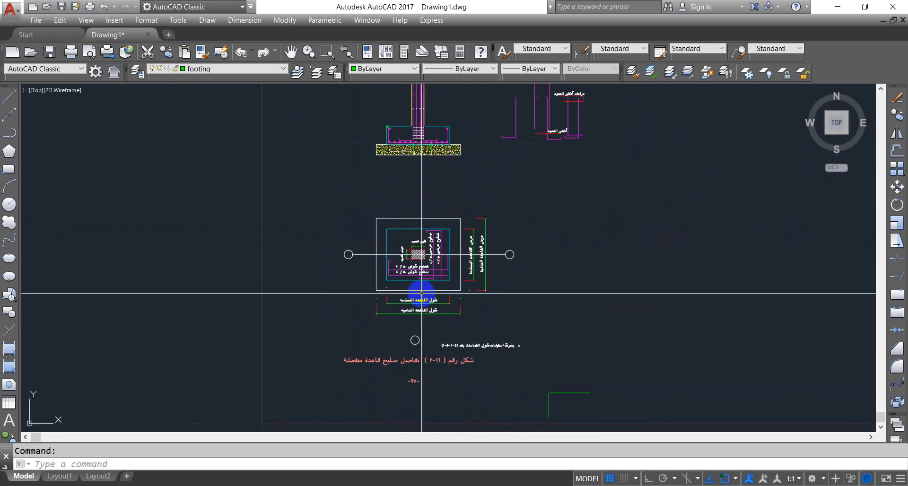
pyautogui.scroll(-1, 440, 243)
pyautogui.hotkey('ctrl', 'a')
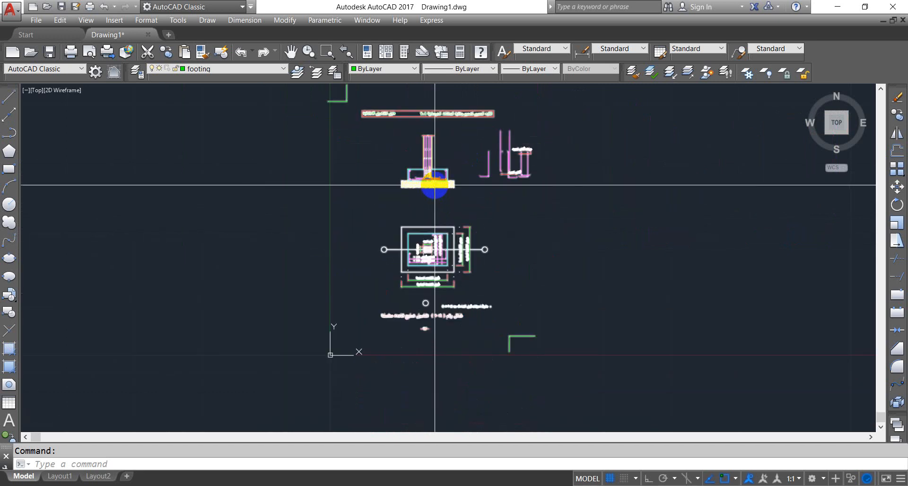
pyautogui.click(321, 252)
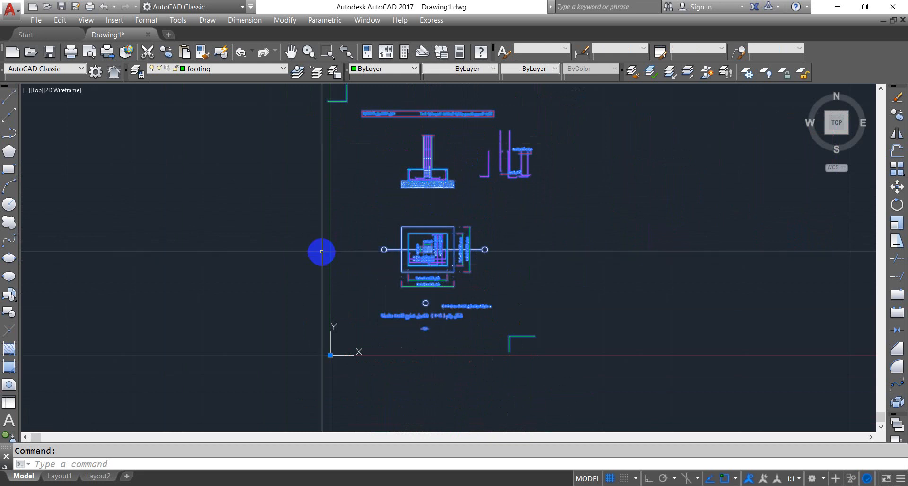
pyautogui.write('ع')
pyautogui.press('Return')
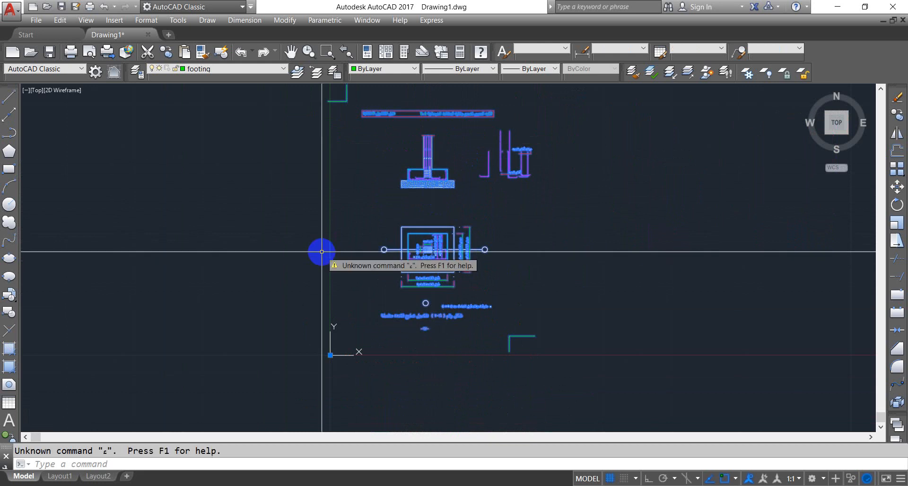
pyautogui.press('Escape')
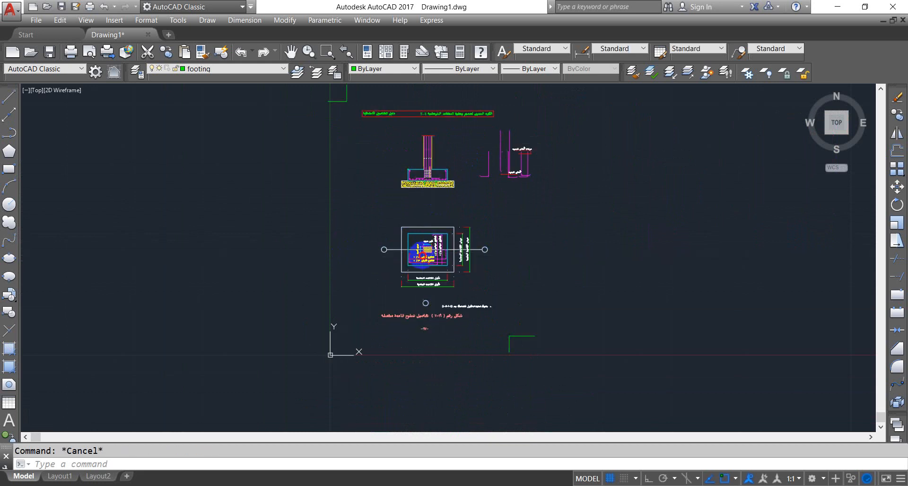
# Step: Select the footing detail at the drawing origin and switch back to the Concrete Design isolated footing window
pyautogui.hotkey('alt', 'shift')
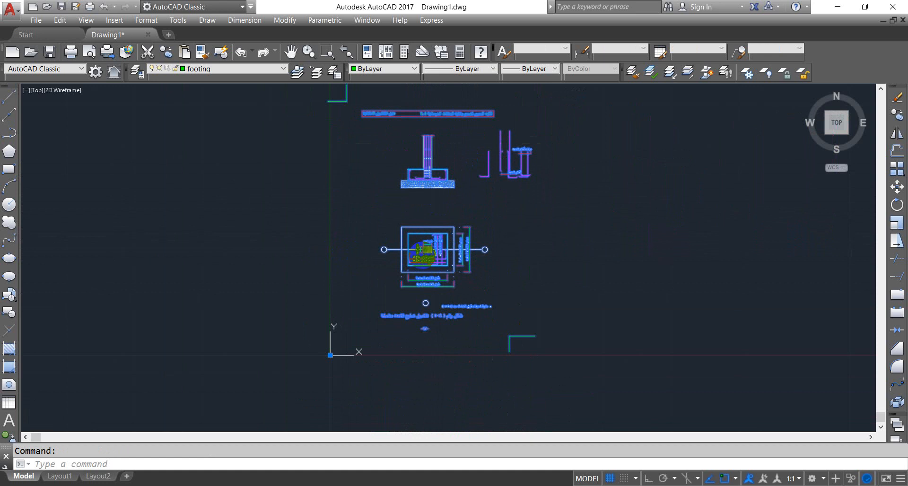
pyautogui.scroll(-10, 423, 254)
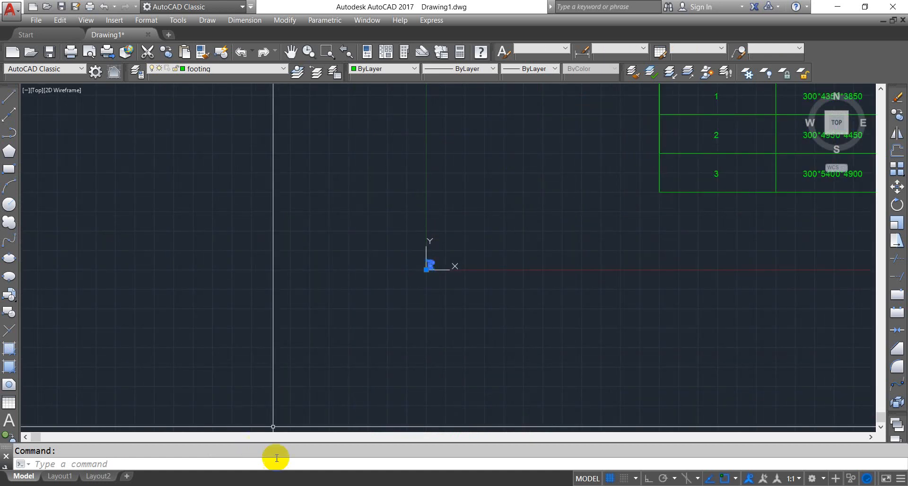
pyautogui.click(398, 485)
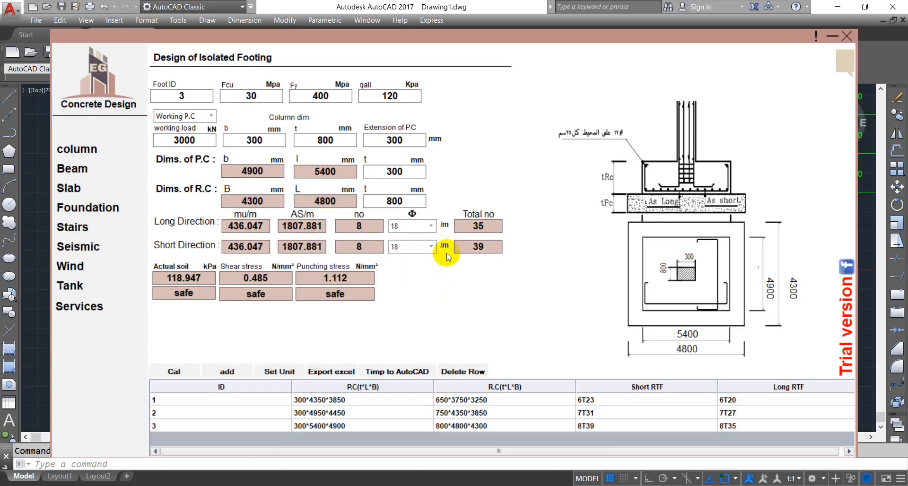